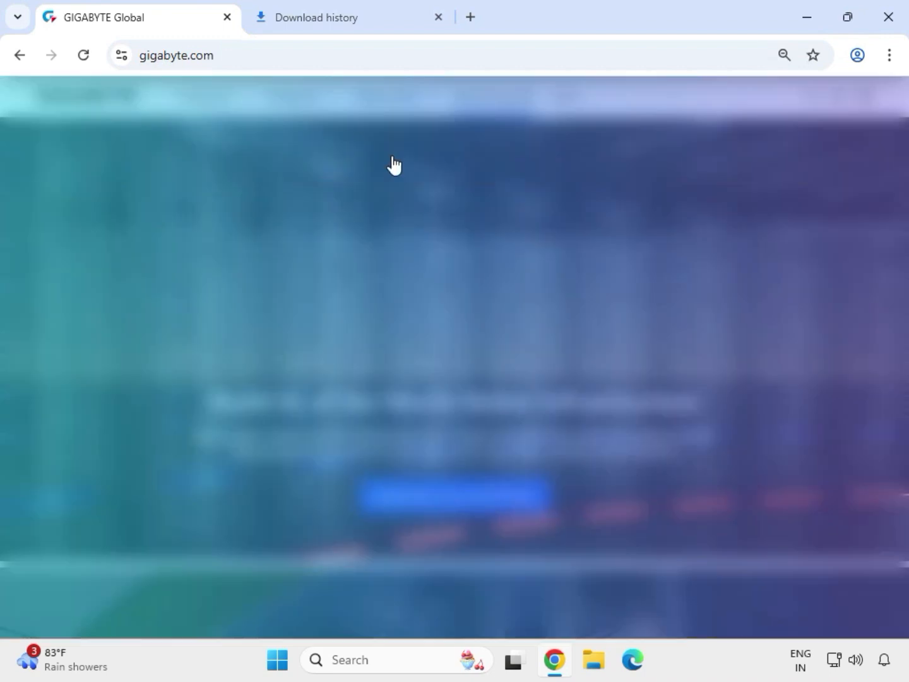
Search the GIGABYTE site for "H610M S2H DDR4", limit the results to products, and open the rev. 1.2 motherboard page.
type("H610M S2H DDR4")
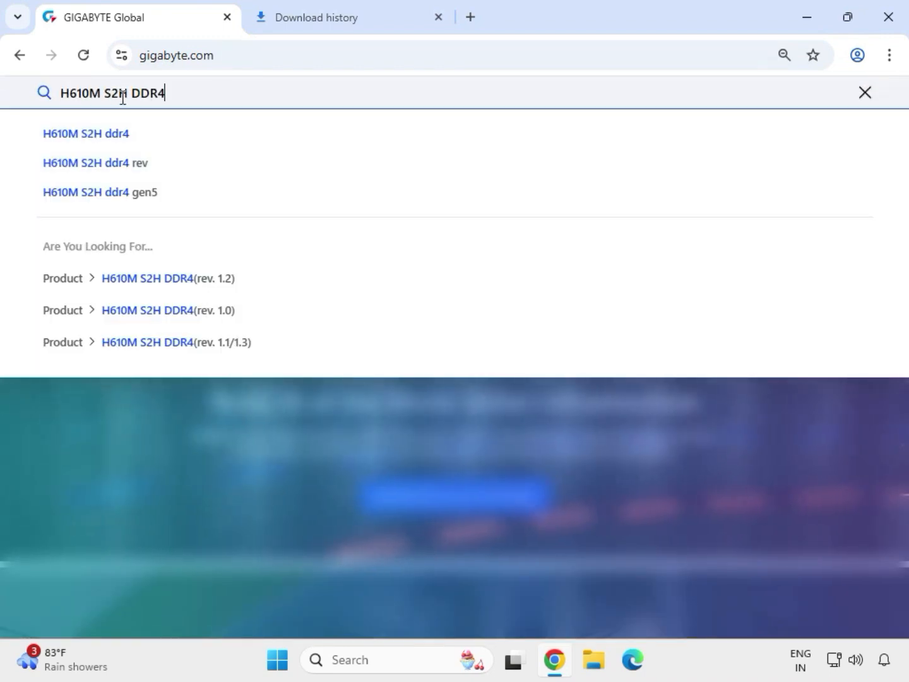
key("Return")
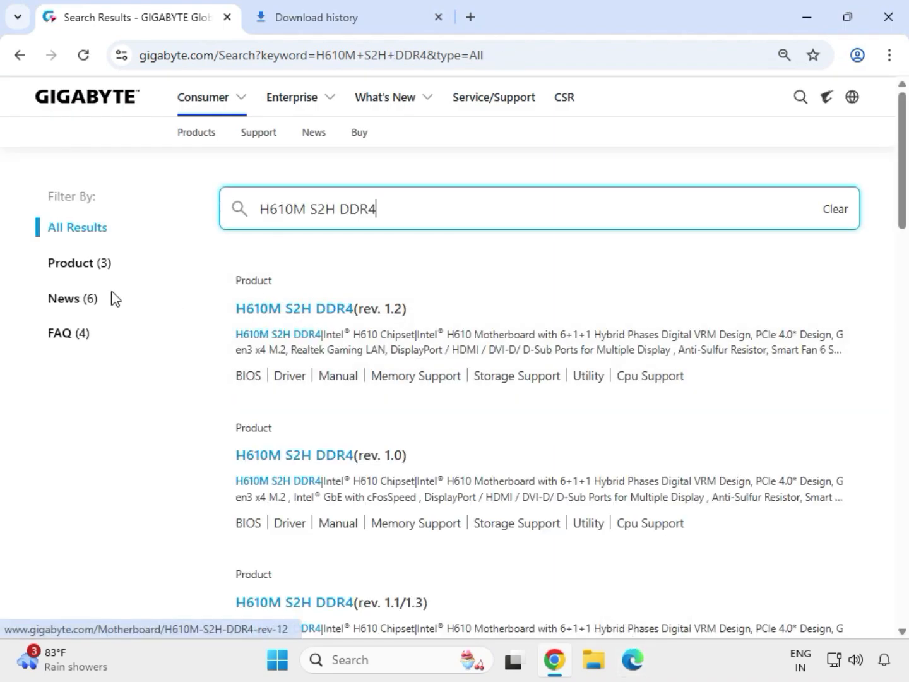
left_click(84, 265)
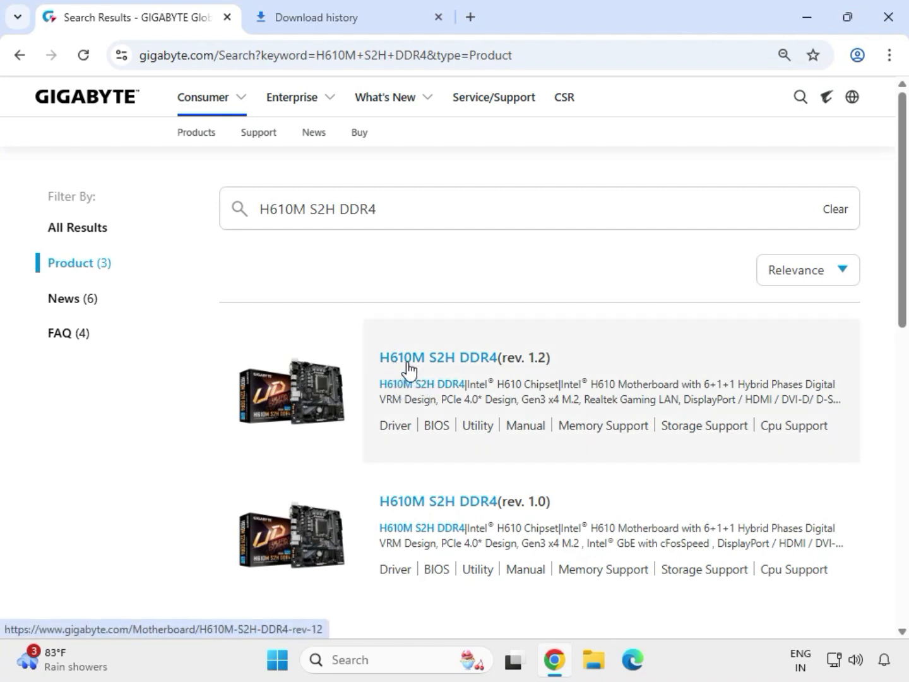
left_click(469, 367)
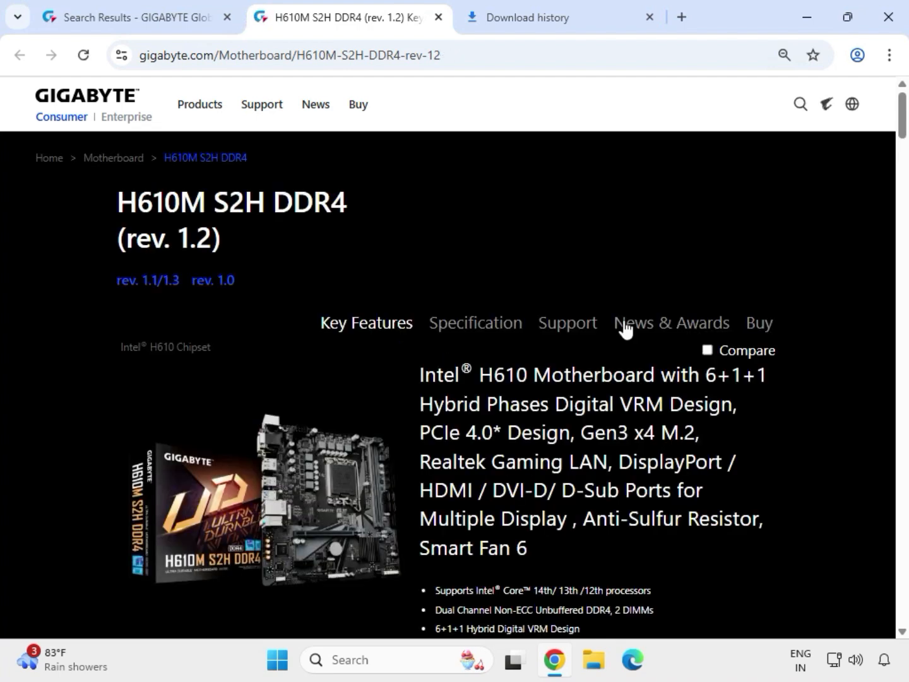
Open the motherboard's support downloads and filter the drivers to Windows 11 64bit.
left_click(571, 328)
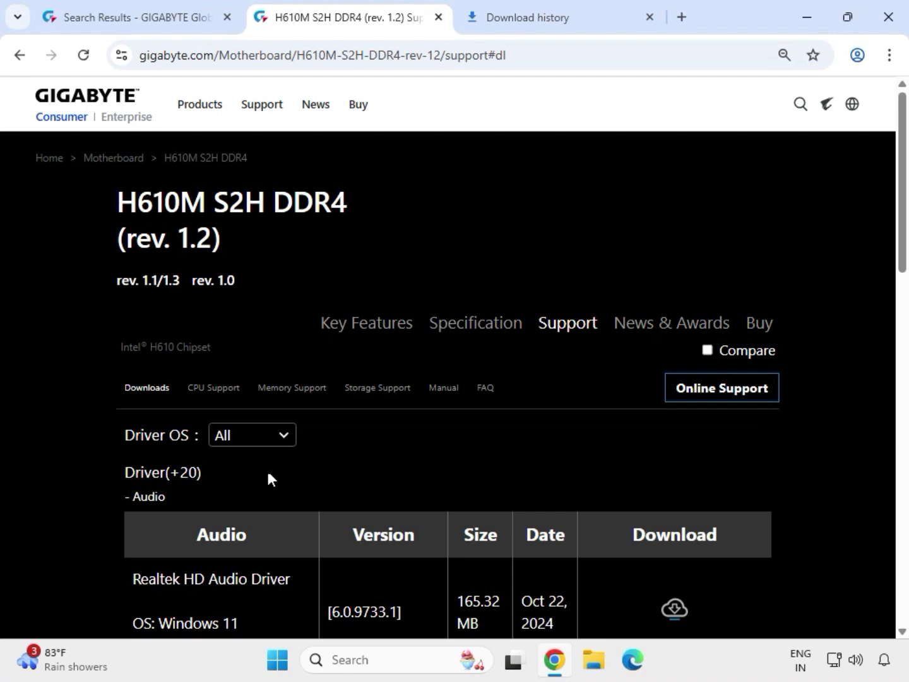
left_click(242, 440)
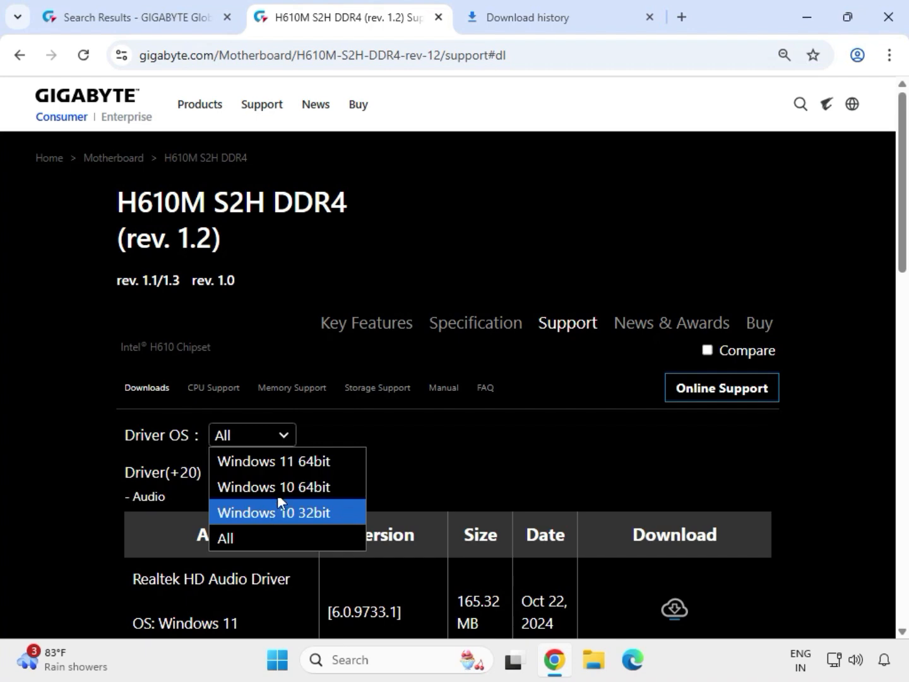
left_click(409, 458)
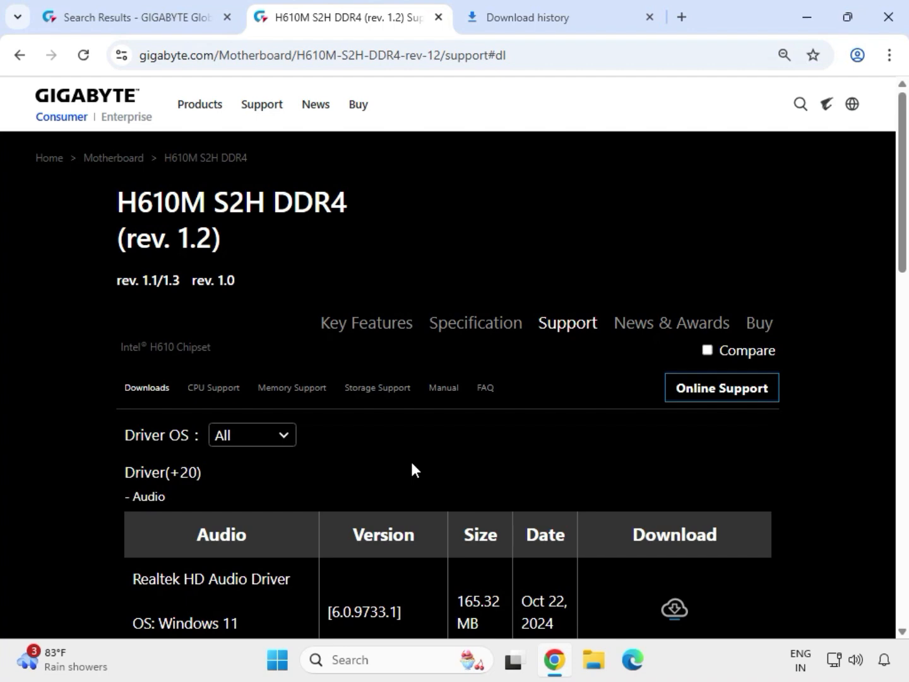
scroll(352, 459, "down", 1)
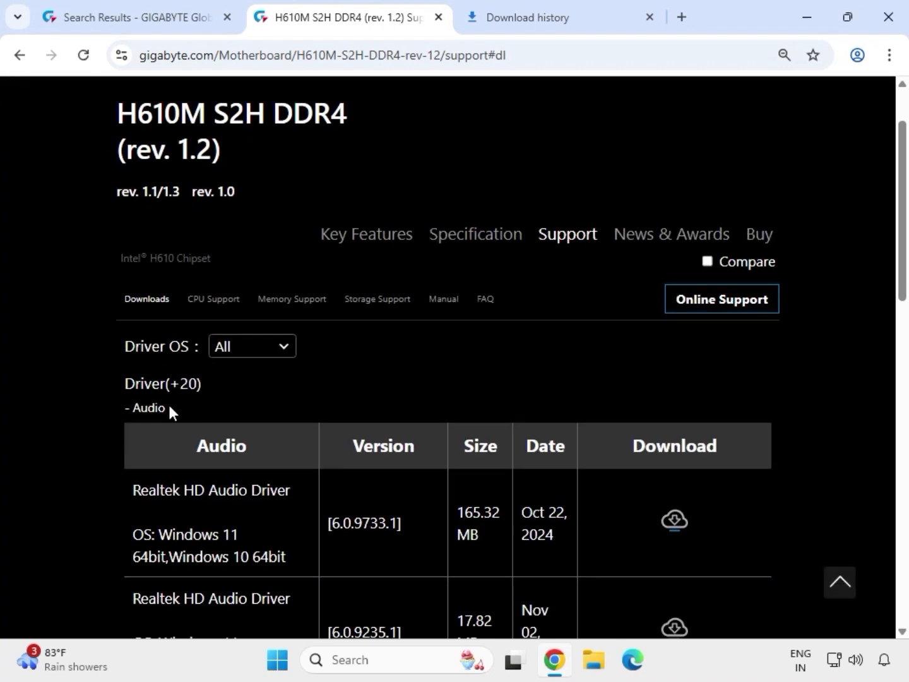
left_click_drag(167, 408, 133, 407)
left_click(259, 351)
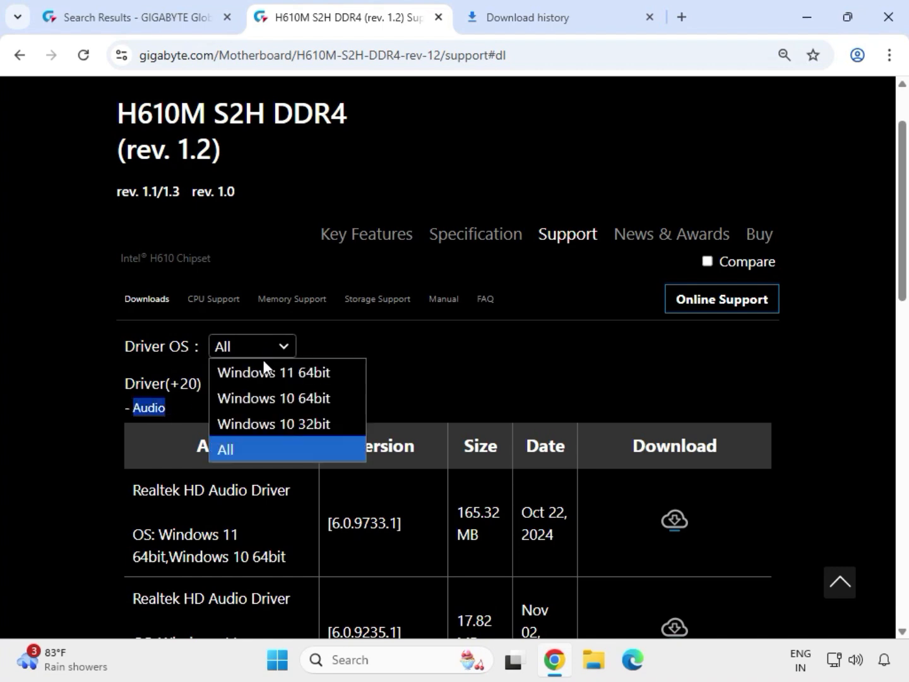
left_click(264, 371)
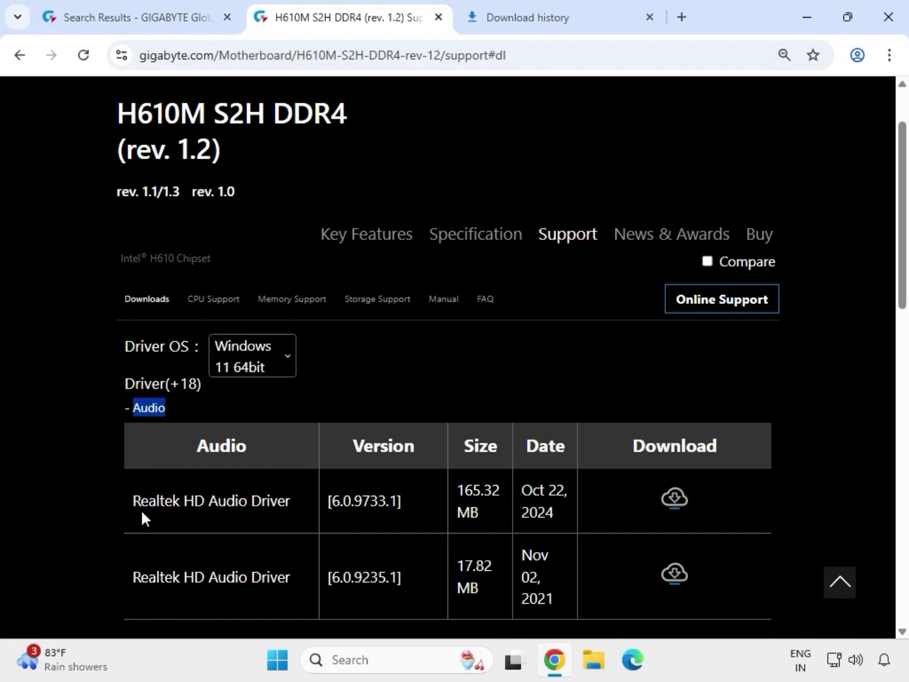
Download the Realtek HD Audio Driver 6.0.9733.1 and the chipset's Intel Serial I/O driver dated Mar 03, 2025.
left_click_drag(134, 497, 304, 508)
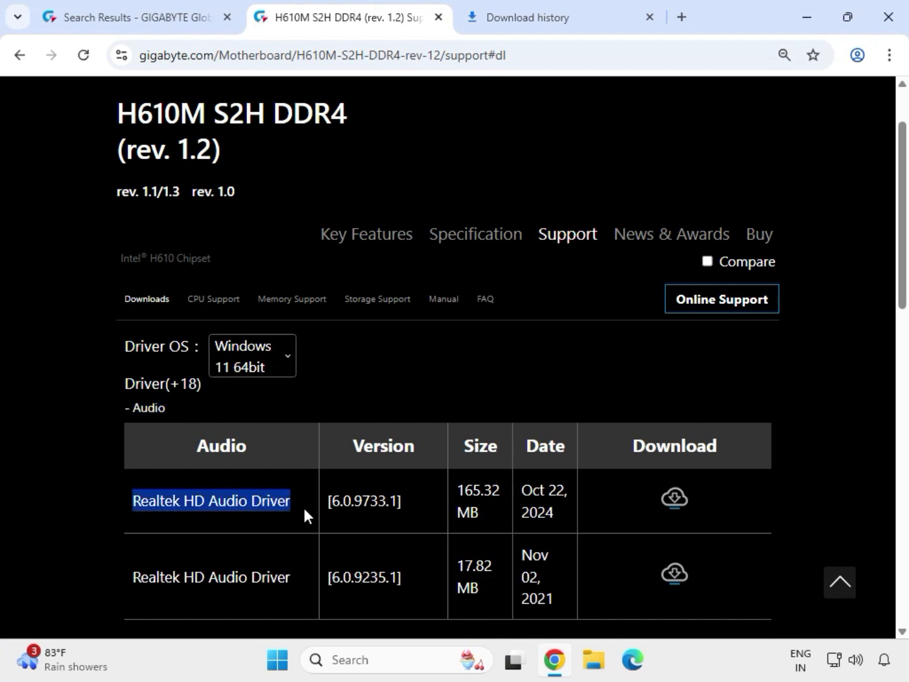
left_click(675, 502)
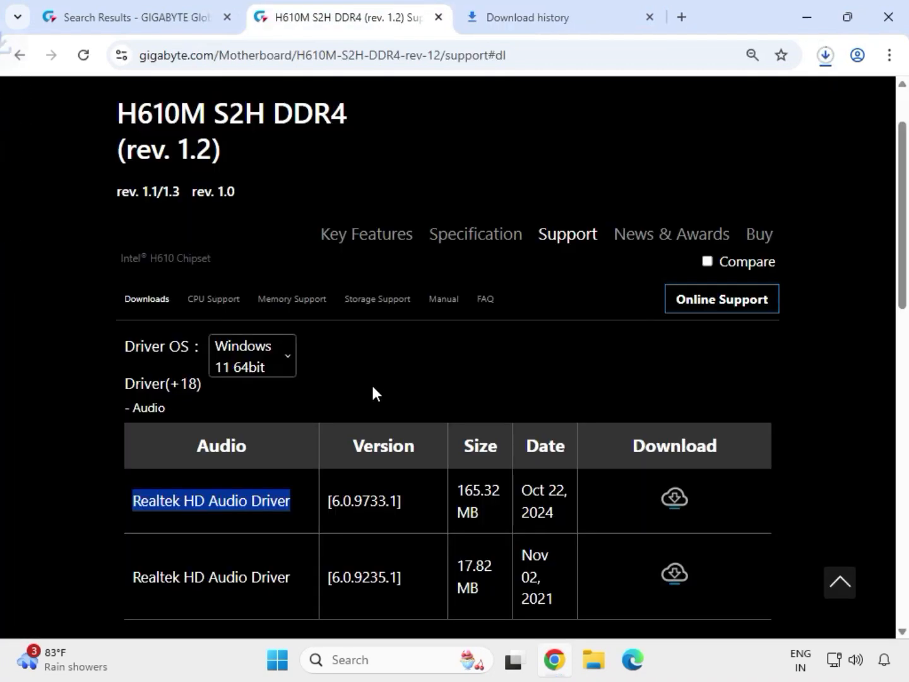
scroll(372, 392, "down", 5)
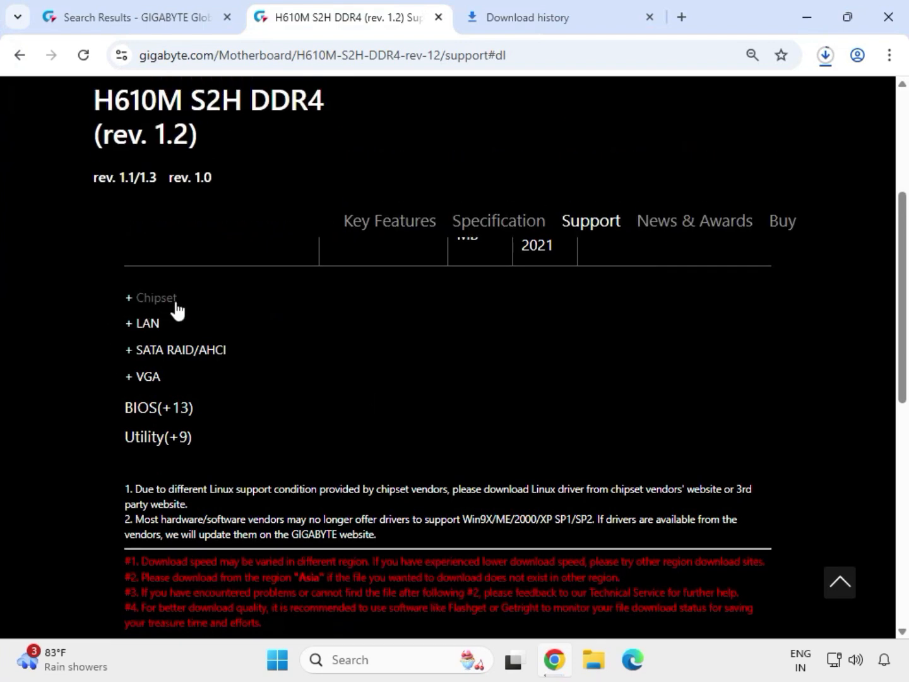
left_click_drag(177, 299, 144, 309)
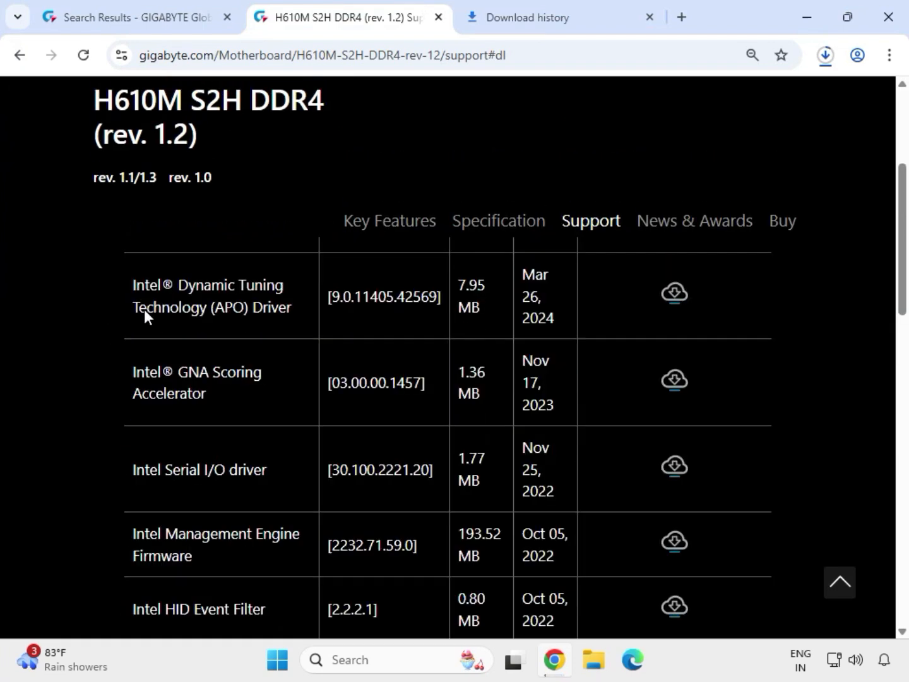
left_click_drag(130, 373, 473, 372)
left_click(698, 370)
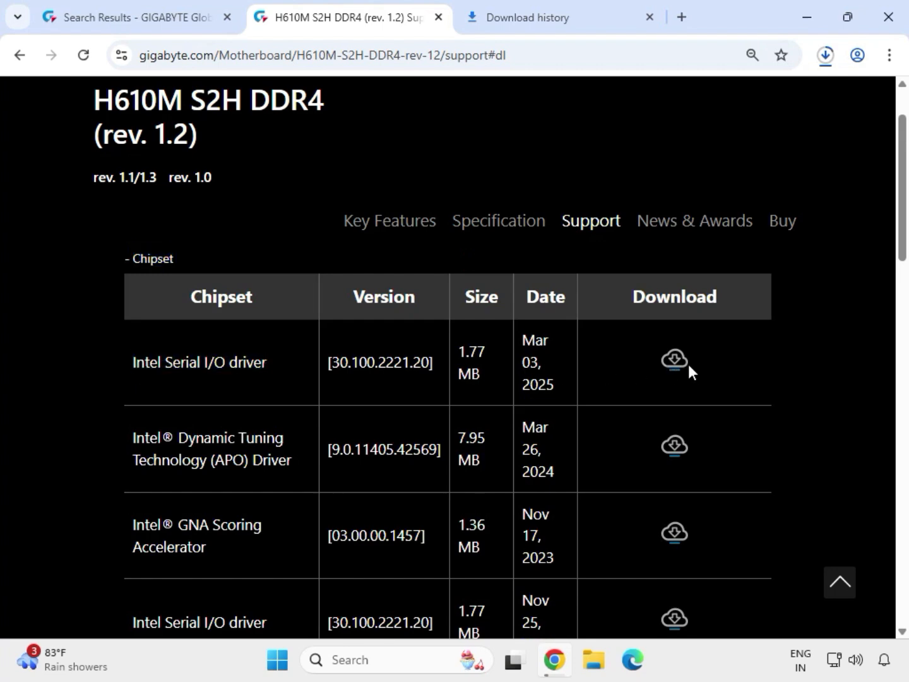
left_click(675, 360)
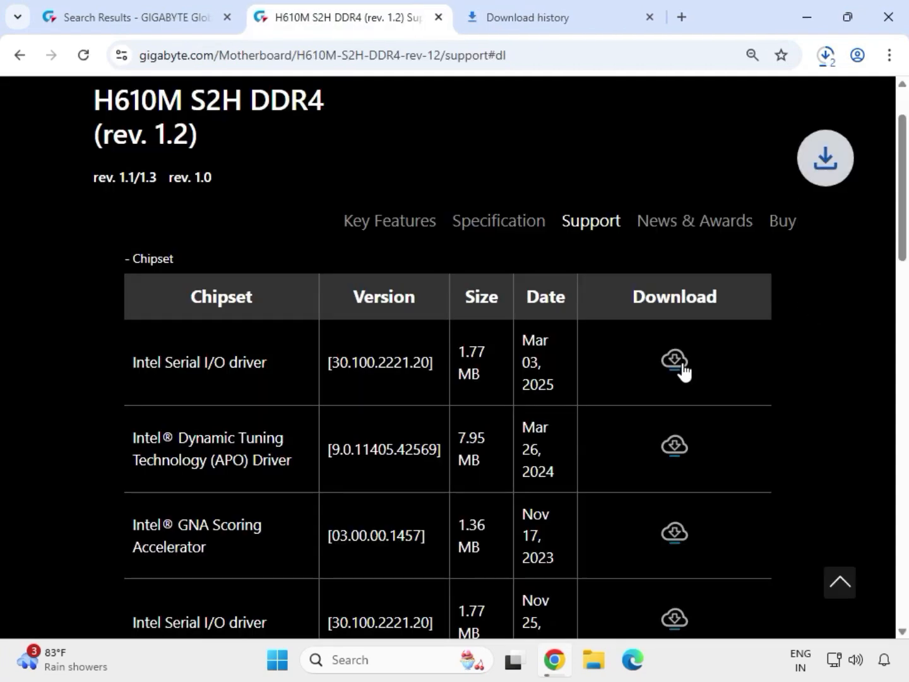
Download the Intel INF installation package version 10.1.19198.8339 from the chipset drivers.
scroll(569, 424, "down", 1)
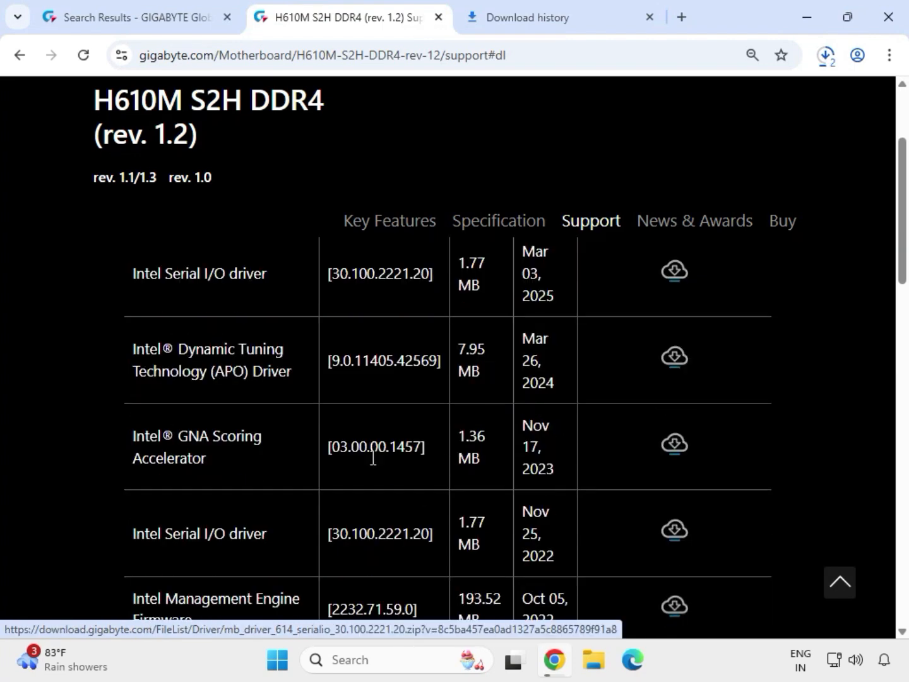
scroll(100, 487, "down", 1)
scroll(120, 475, "down", 2)
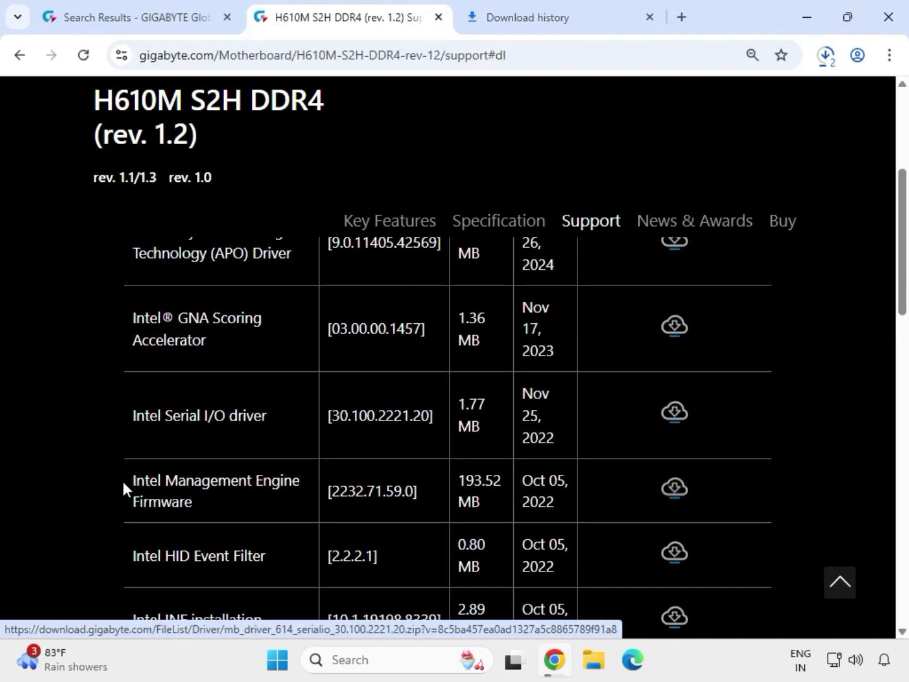
left_click_drag(132, 471, 288, 480)
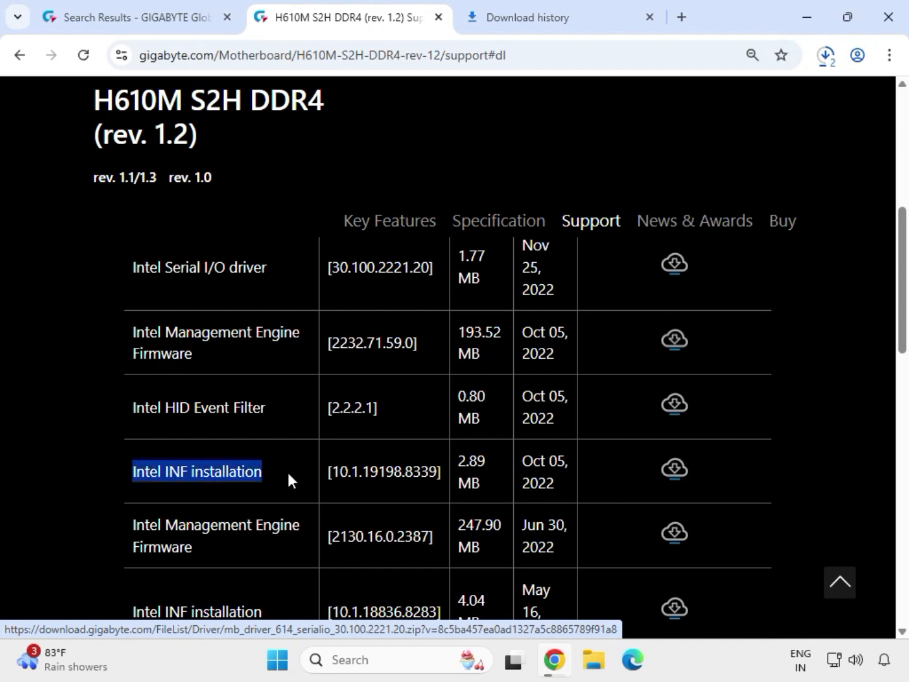
left_click(674, 470)
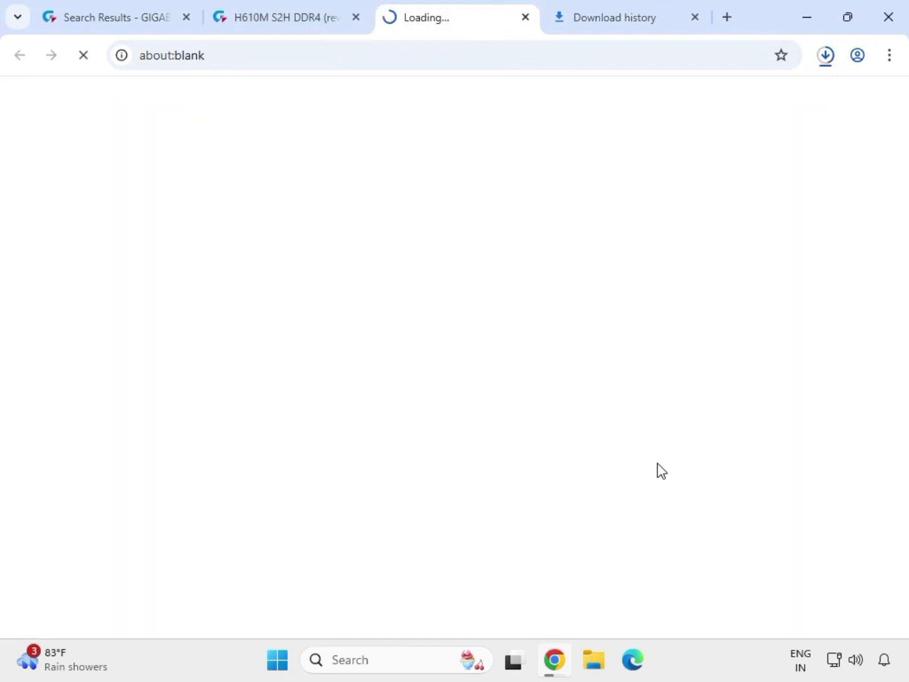
Expand the LAN drivers and download the Realtek LAN Driver version 11.24.0318.2025.
scroll(656, 463, "down", 4)
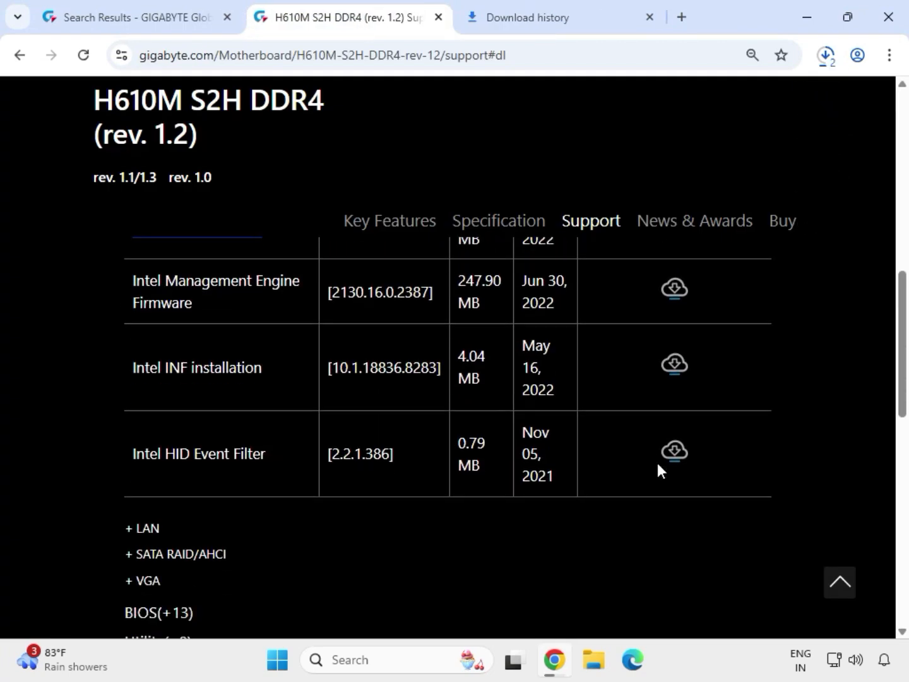
scroll(658, 463, "down", 2)
left_click(157, 418)
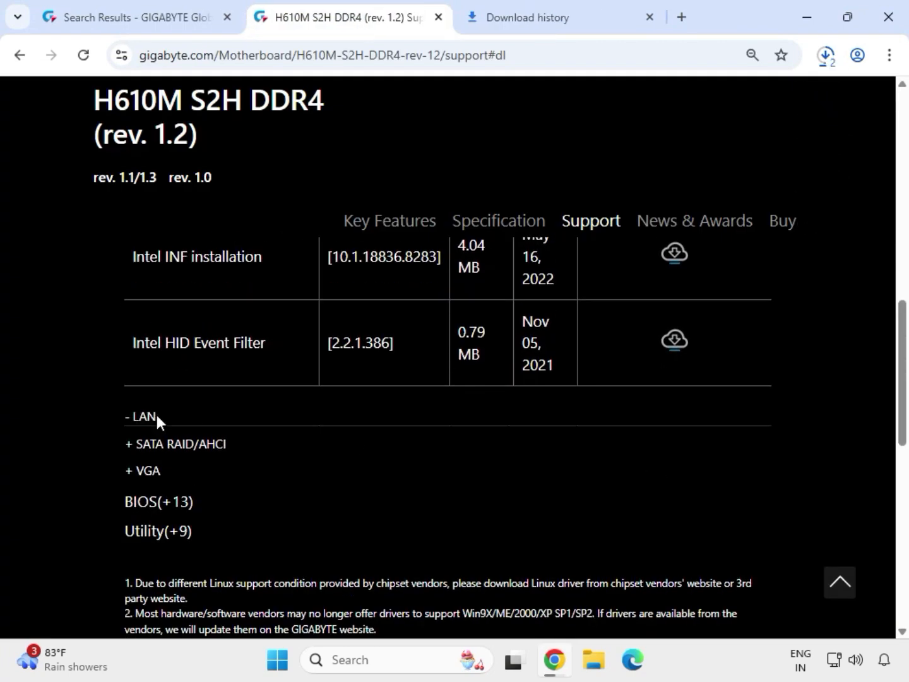
scroll(186, 420, "up", 6)
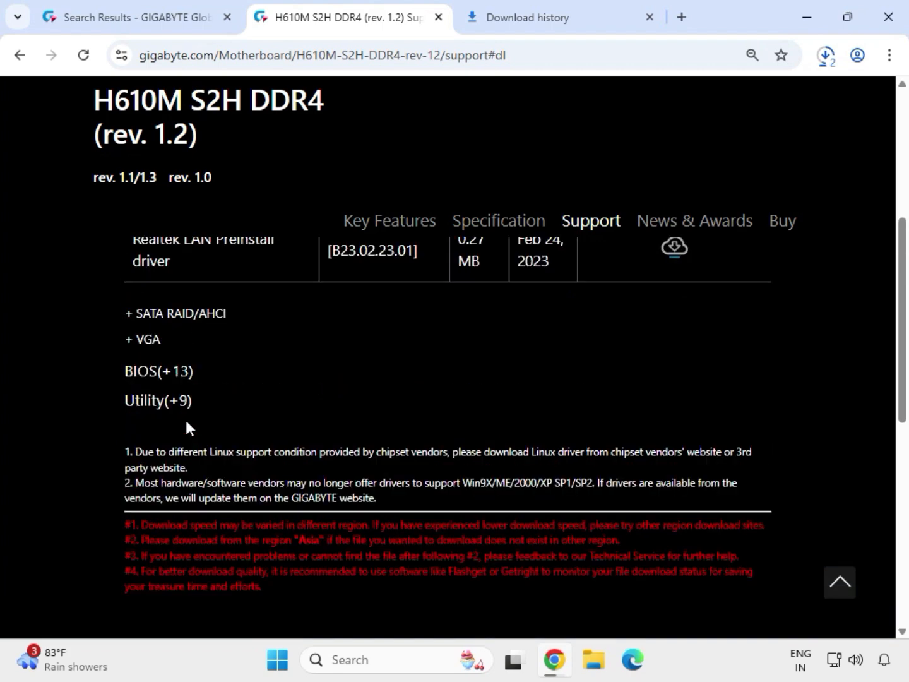
scroll(185, 420, "up", 1)
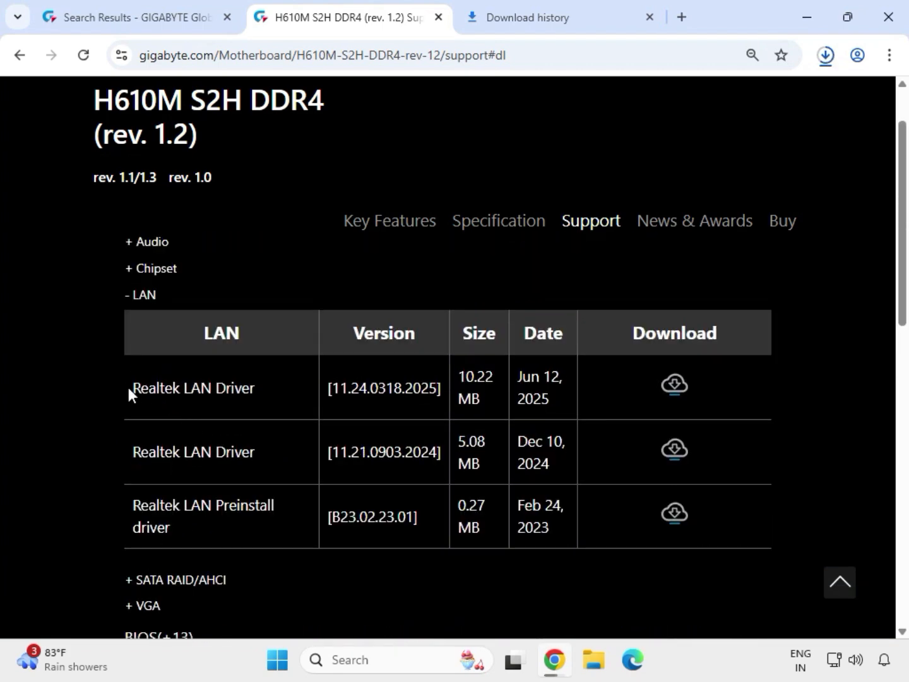
left_click_drag(128, 389, 617, 400)
left_click(681, 390)
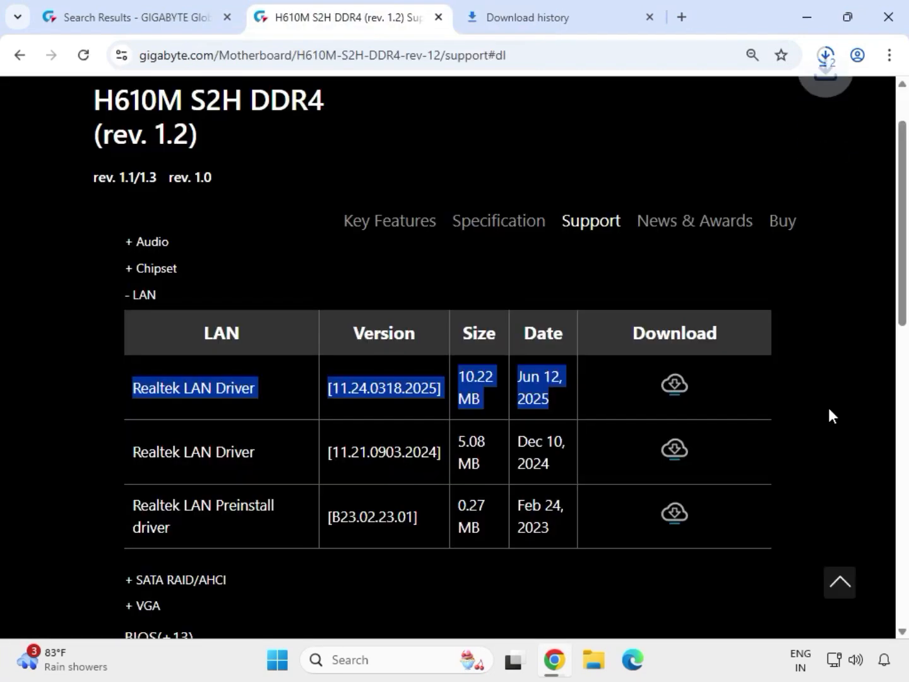
left_click(826, 417)
Expand the VGA drivers and download the Intel Graphic Driver version 32.0.101.5542.
scroll(402, 515, "down", 1)
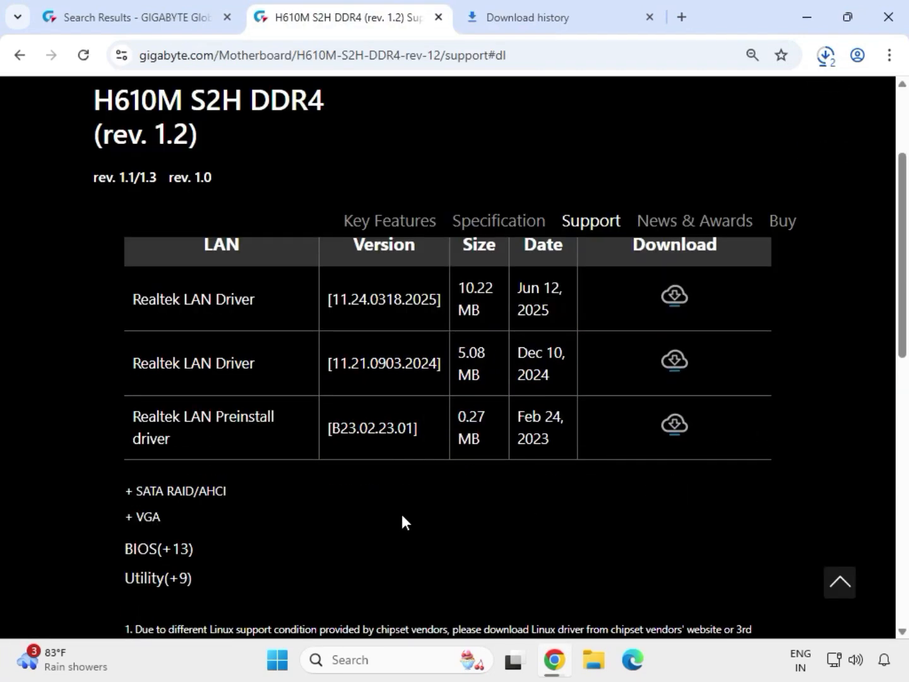
left_click(155, 524)
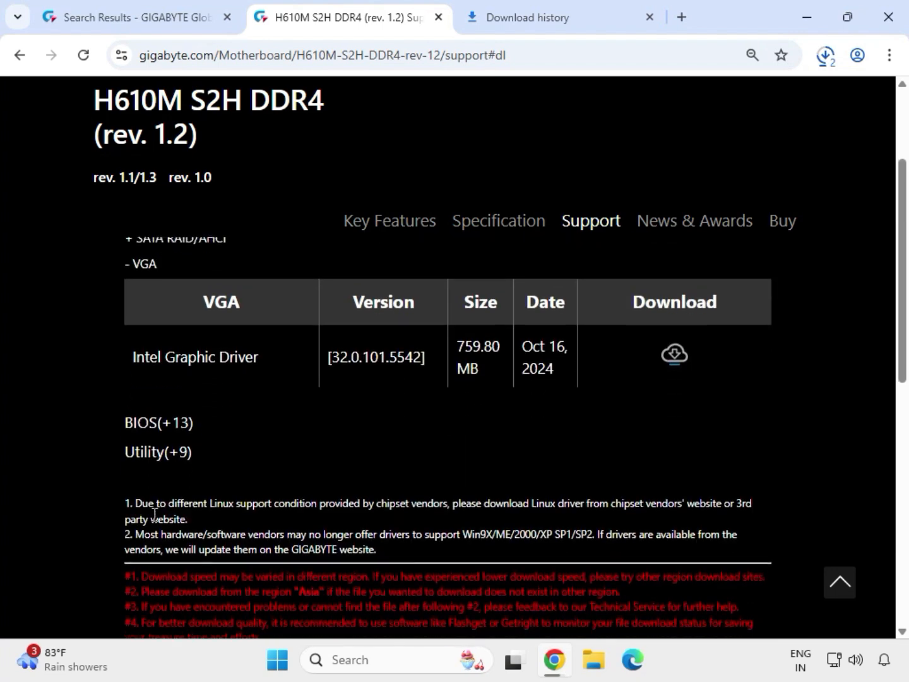
left_click_drag(129, 352, 693, 354)
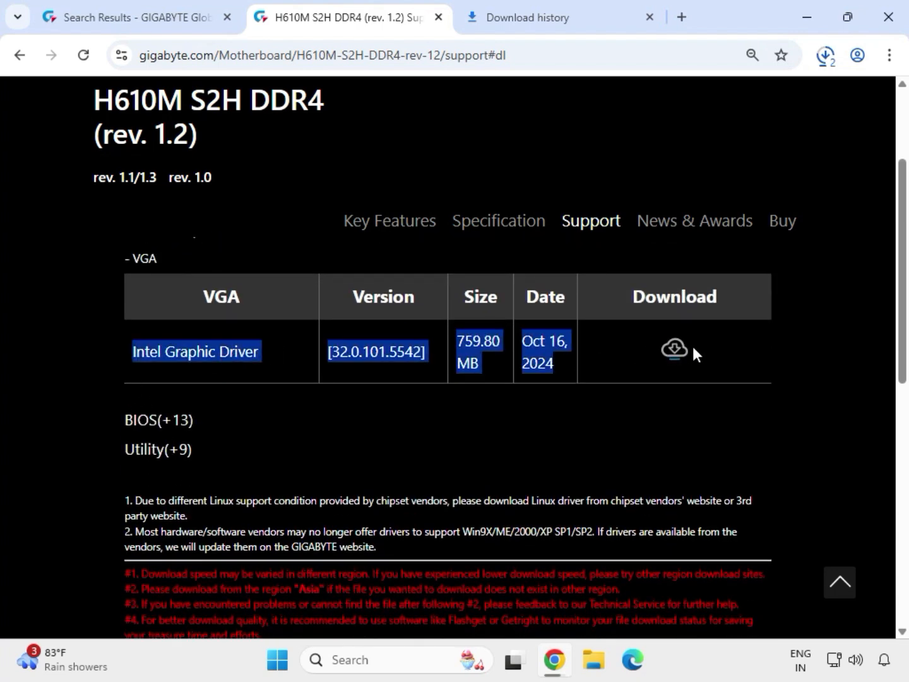
left_click(675, 351)
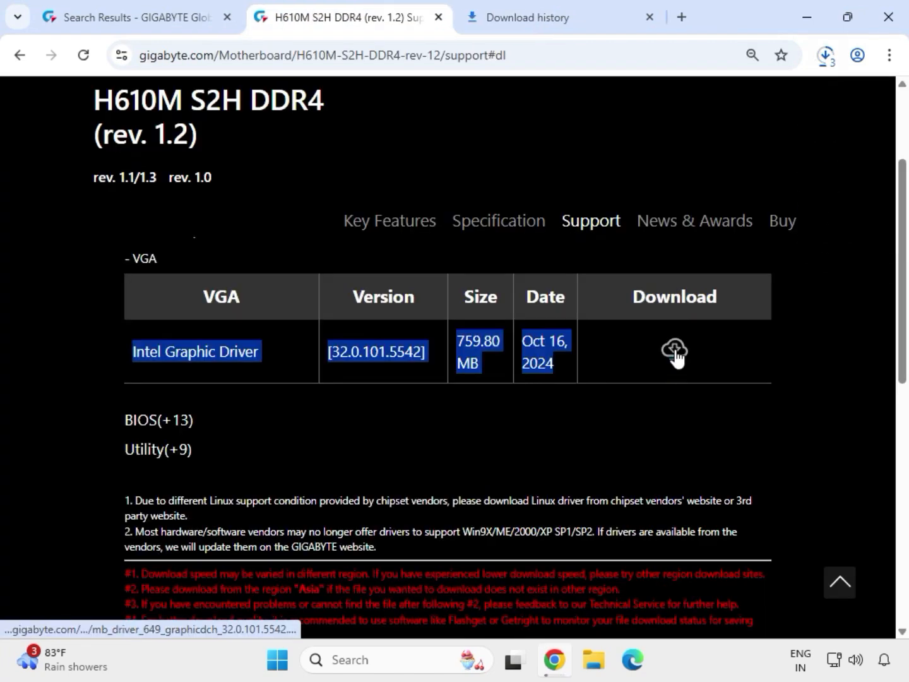
Show the downloaded infupdate archive in its folder and select all the driver archives there.
left_click(826, 56)
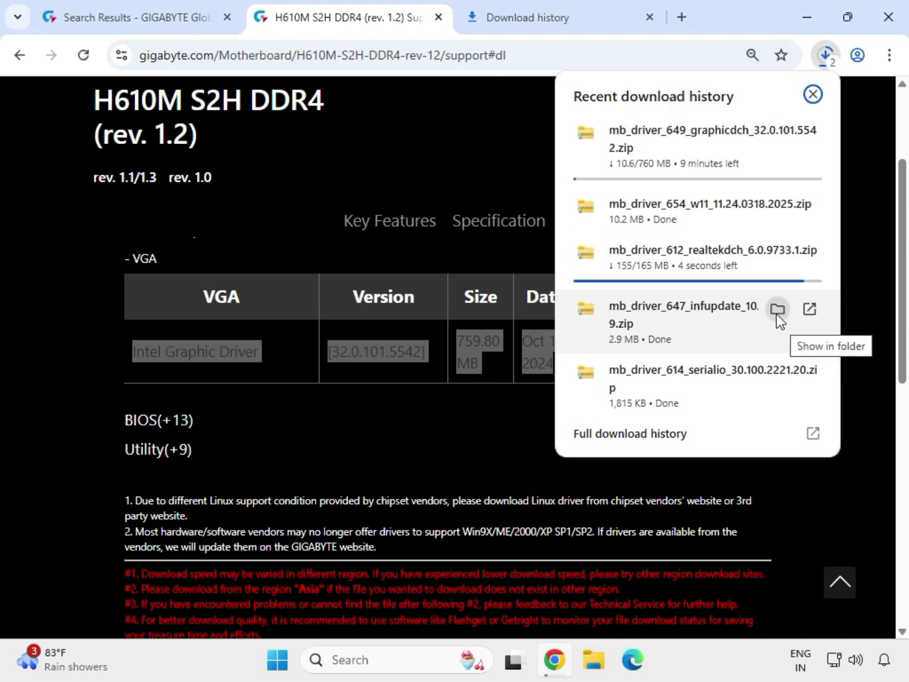
left_click(778, 310)
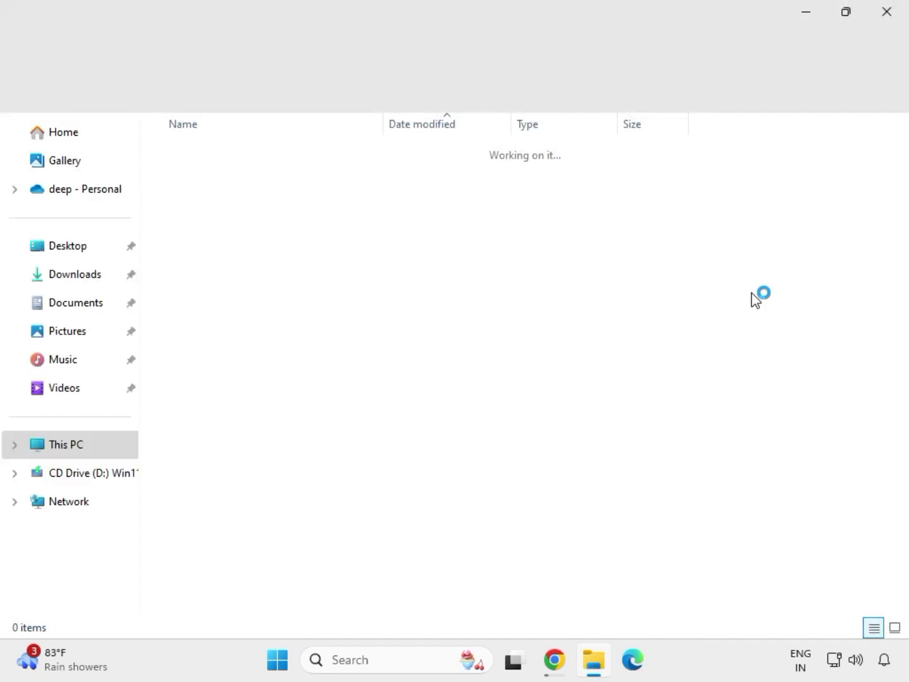
left_click_drag(574, 337, 469, 178)
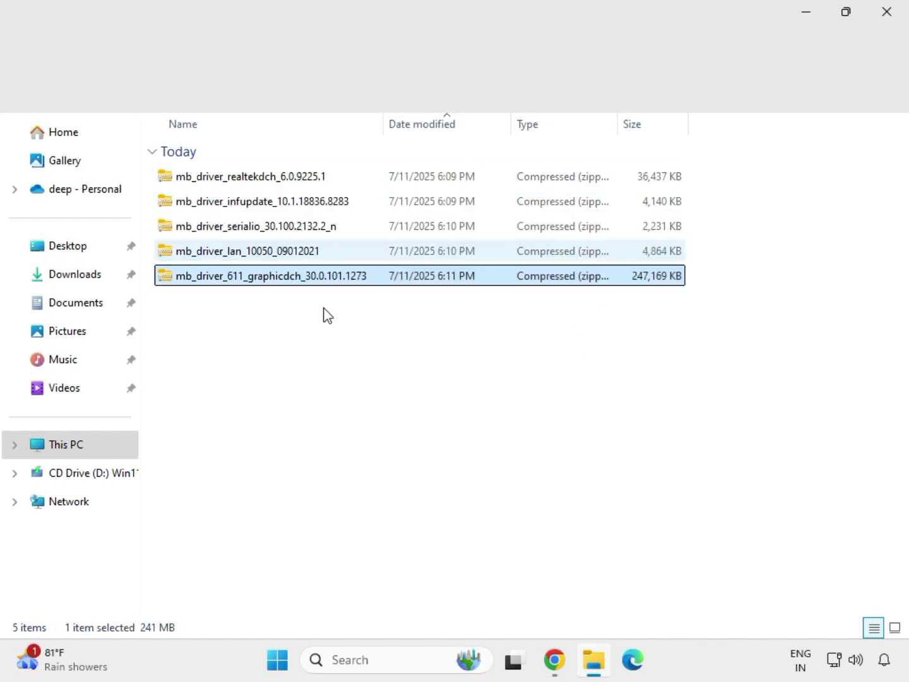
left_click_drag(324, 308, 282, 172)
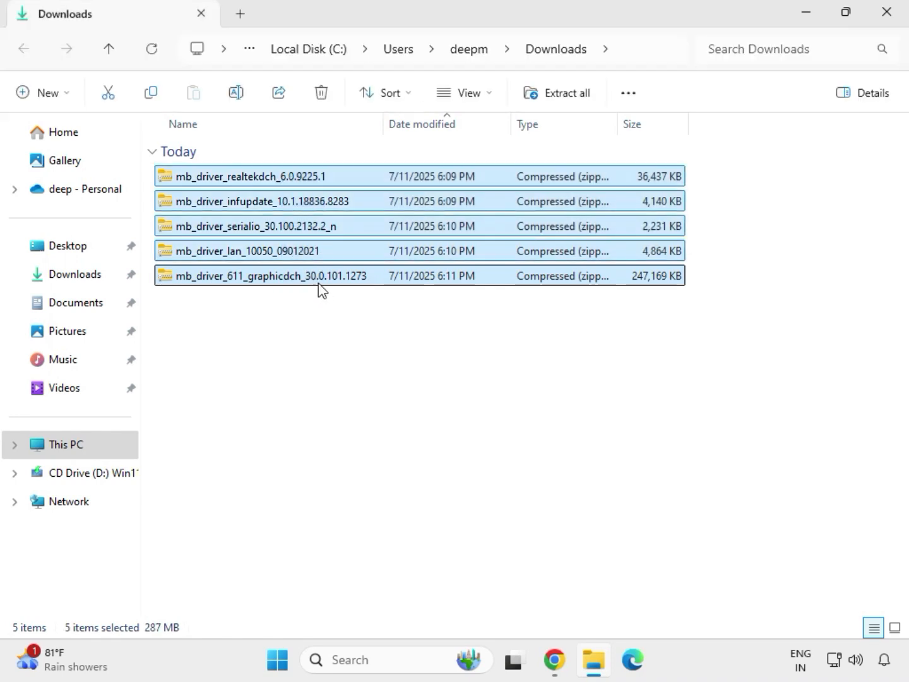
Extract the mb_driver_611_graphicdch_30.0.101.1273 archive to its default folder in Downloads and close the extracted files window.
left_click(317, 280)
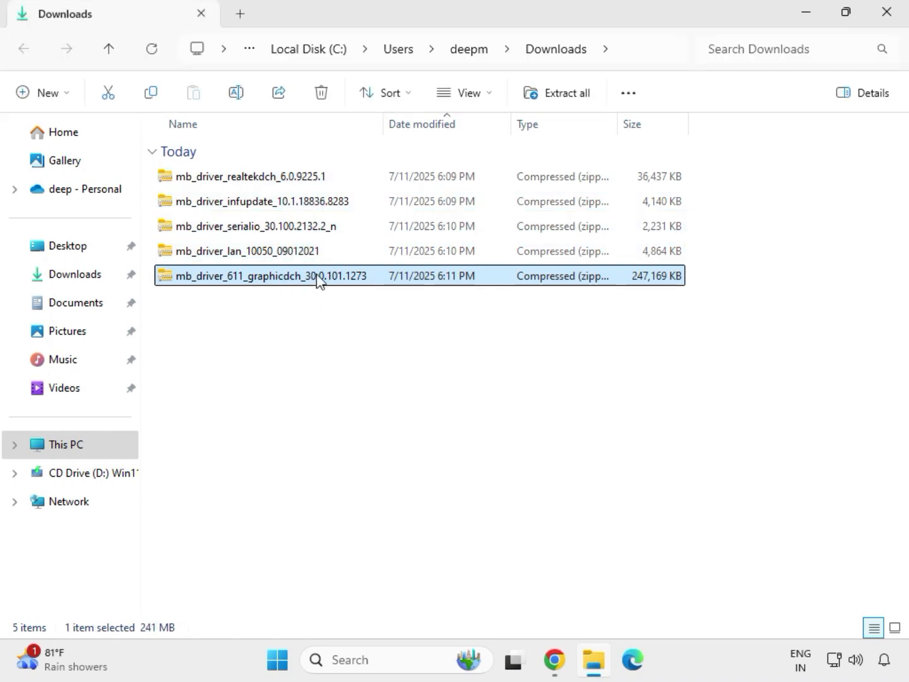
right_click(317, 276)
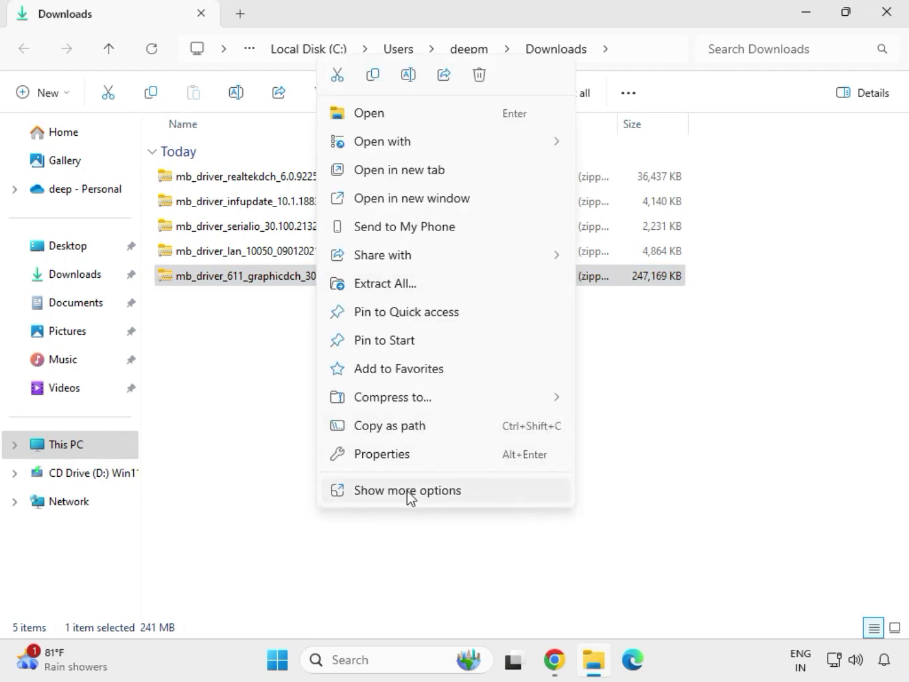
left_click(408, 491)
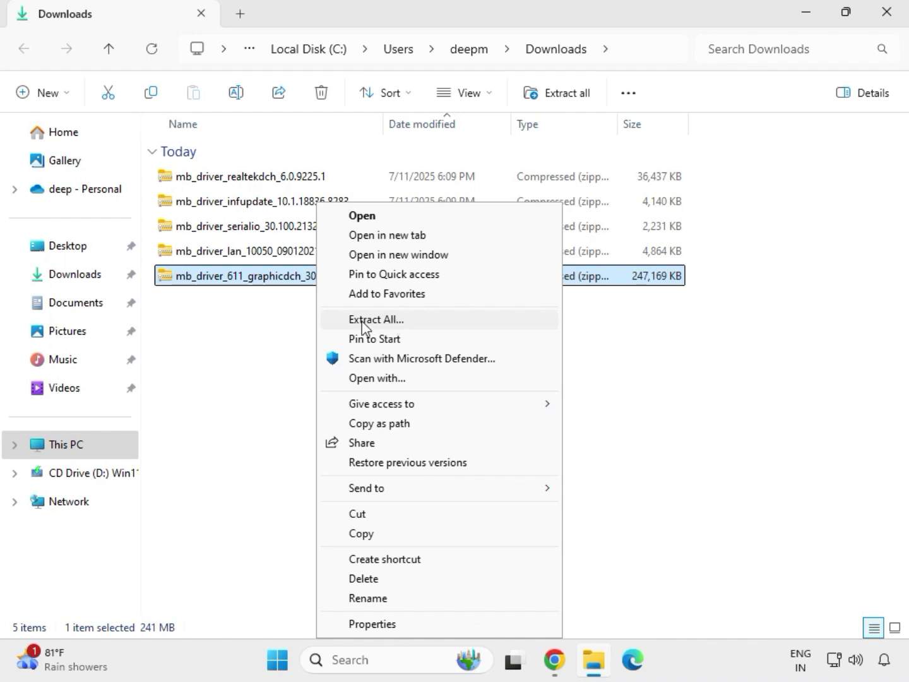
left_click(383, 321)
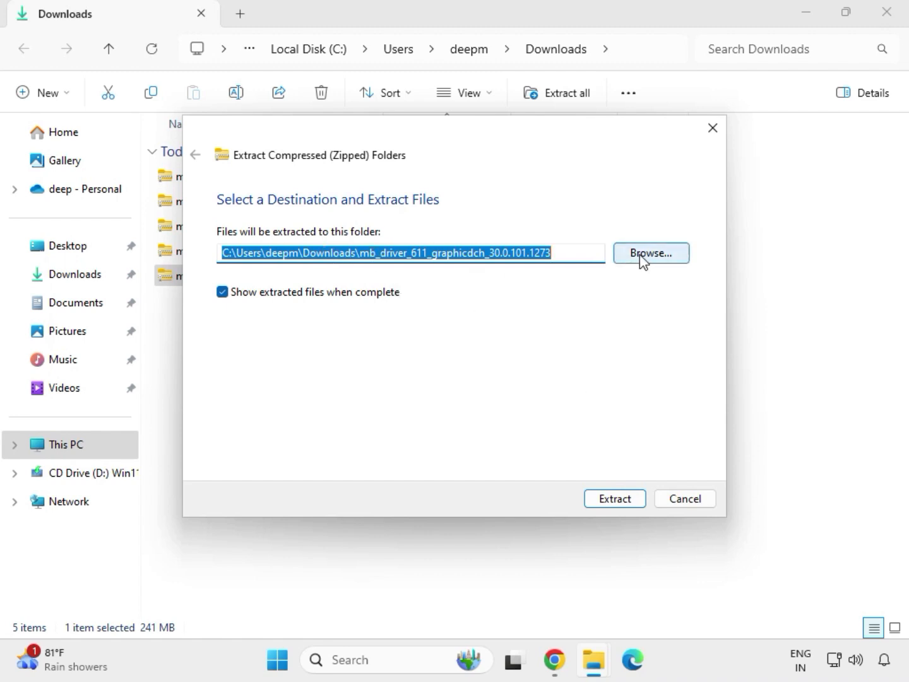
left_click(619, 501)
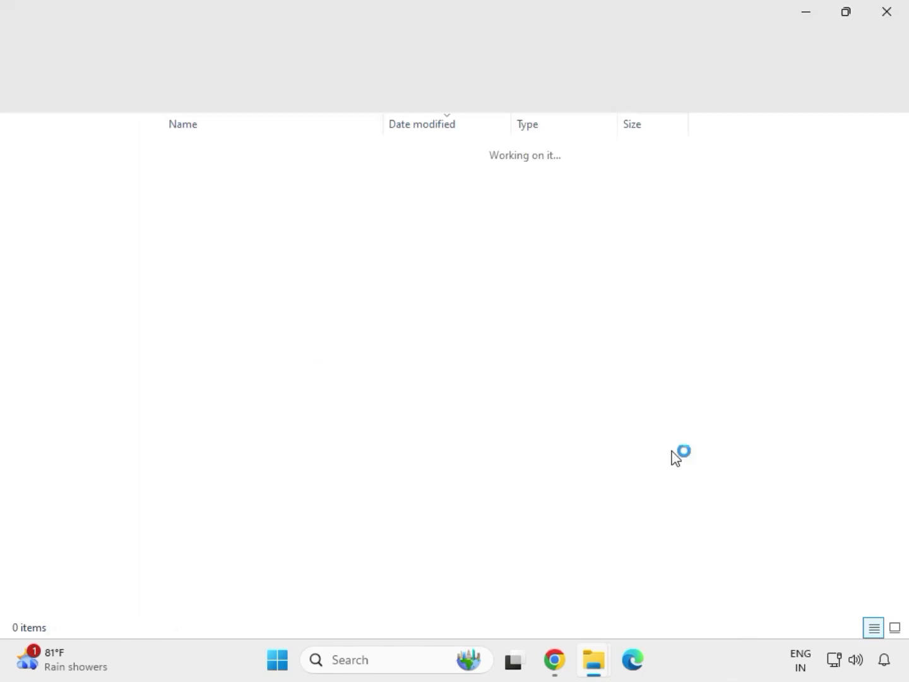
left_click(886, 19)
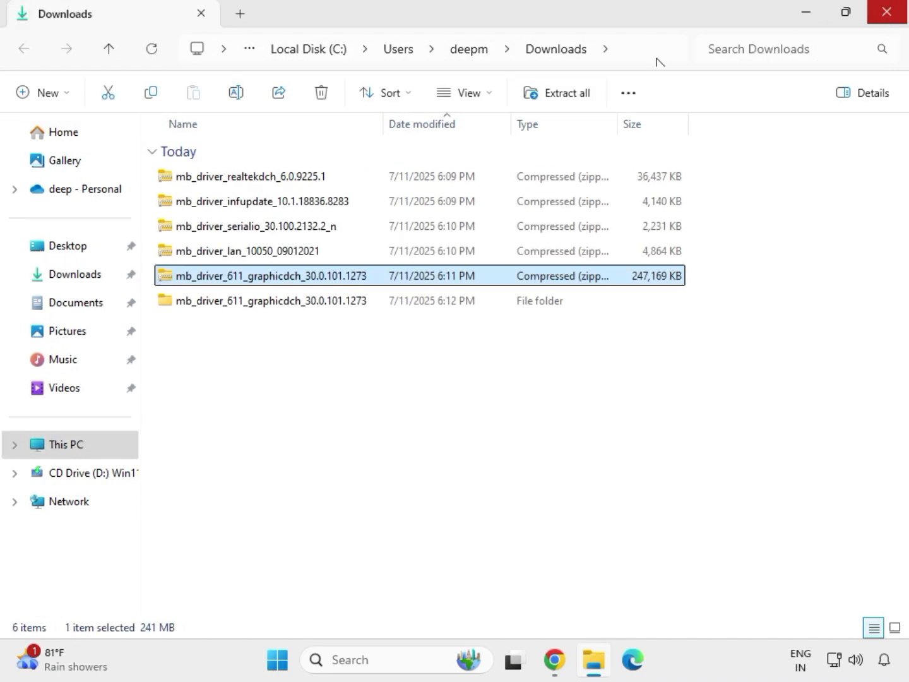
Extract the mb_driver_lan_10050_09012021 archive to its default folder in Downloads and close the extracted files window.
left_click(229, 253)
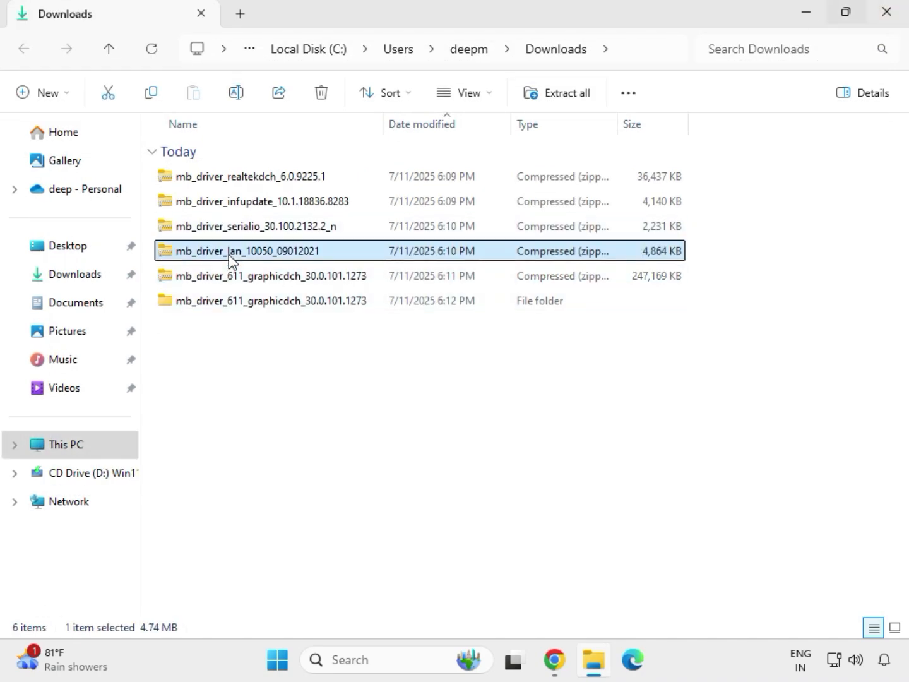
right_click(228, 255)
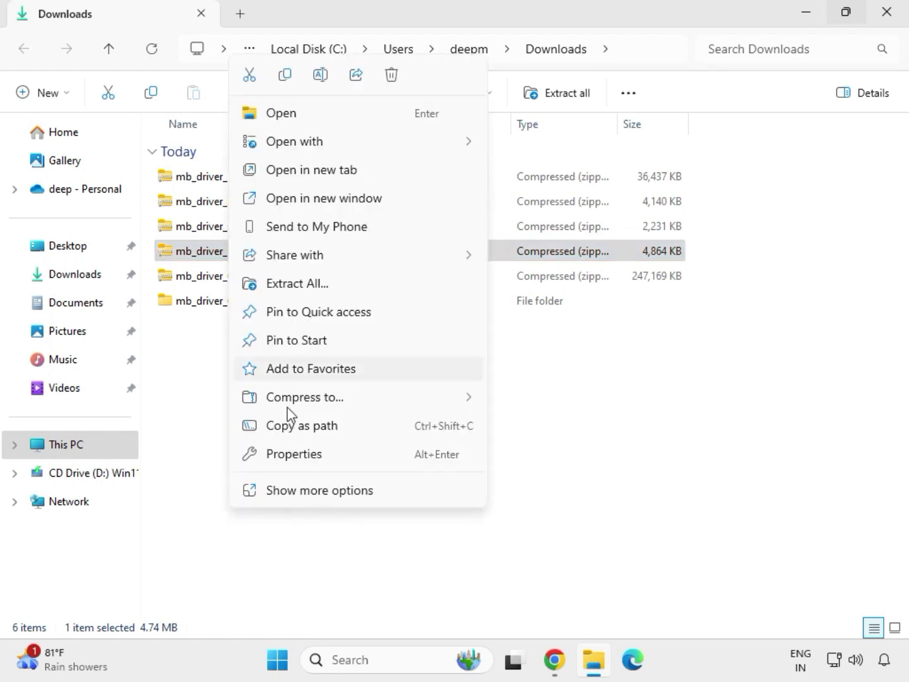
left_click(304, 495)
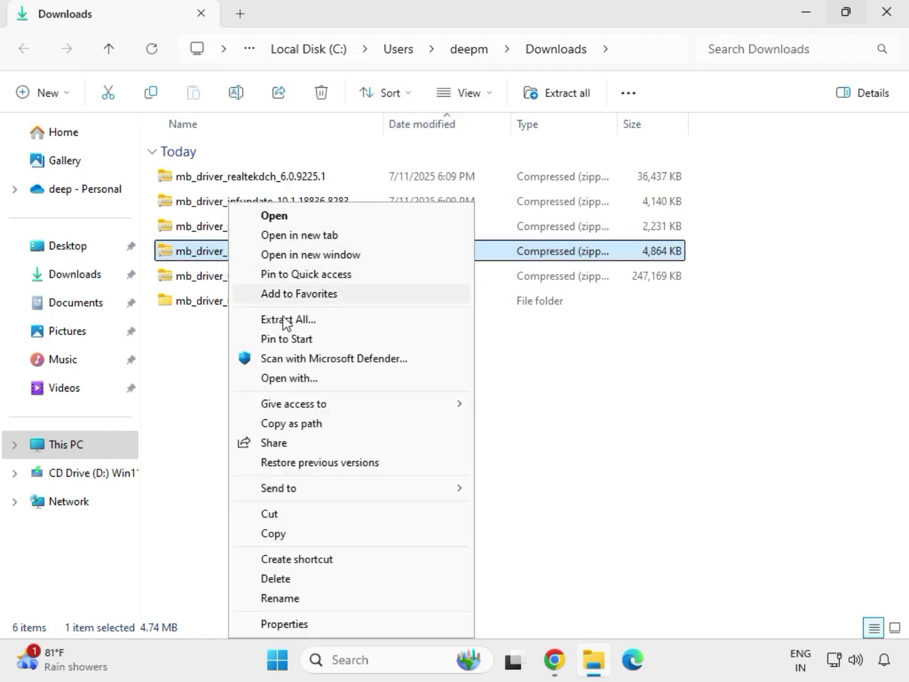
left_click(287, 322)
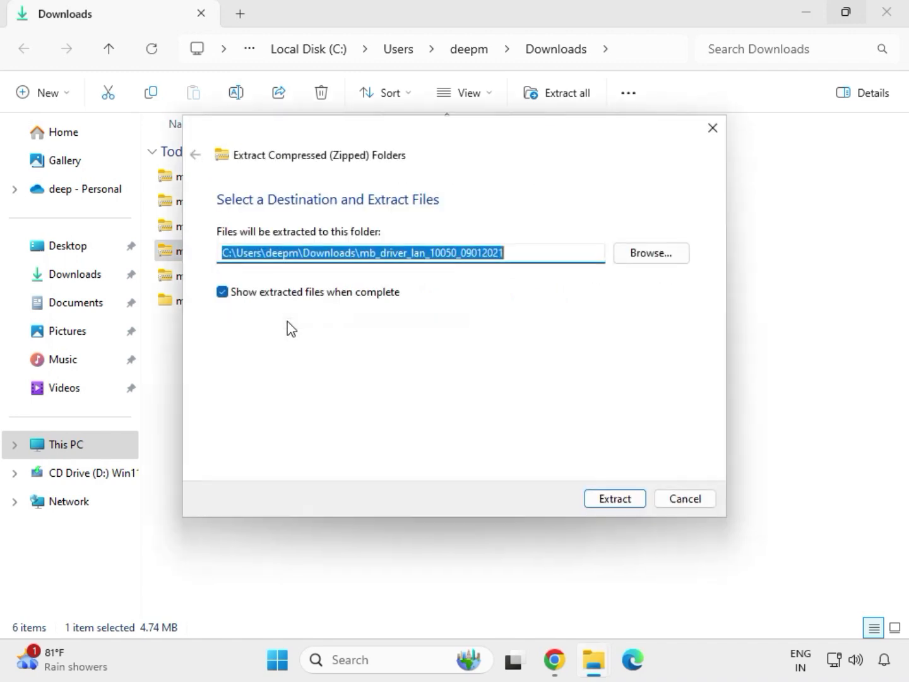
left_click(611, 500)
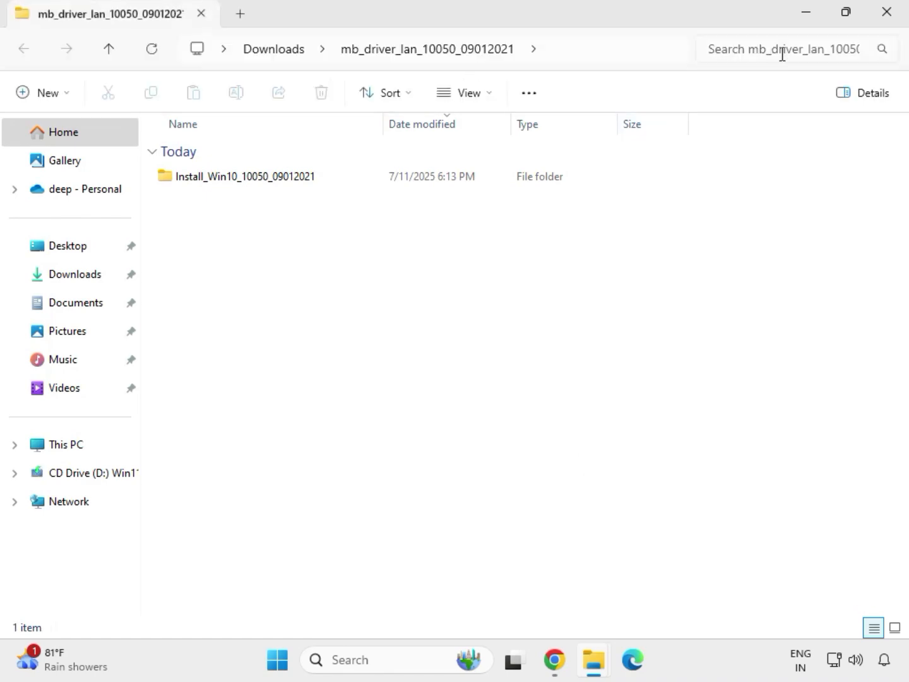
left_click(889, 16)
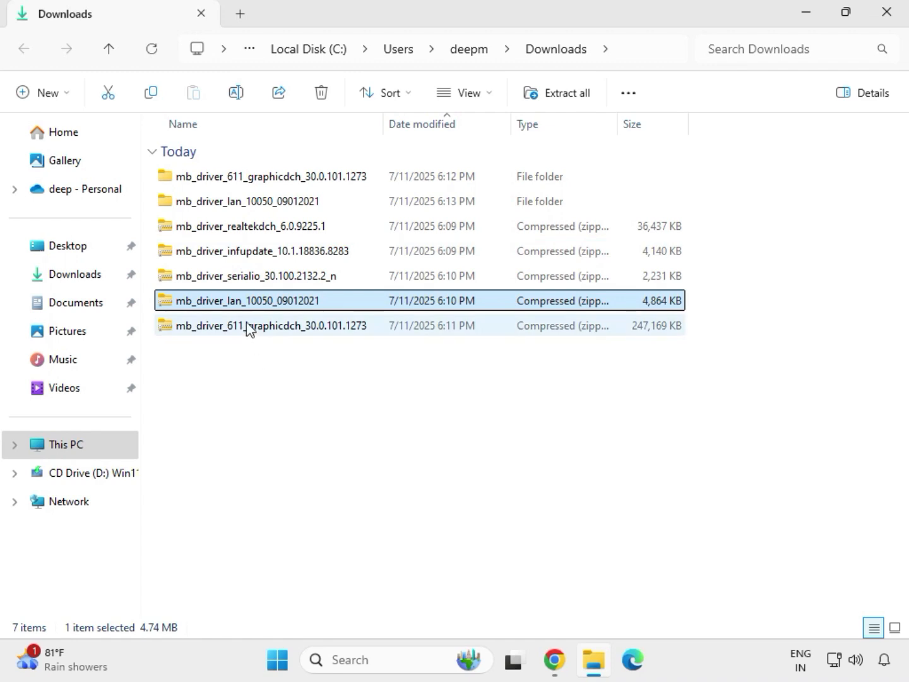
Extract the mb_driver_serialio_30.100.2132.2_n archive to its default folder in Downloads and close the extracted files window.
left_click(227, 284)
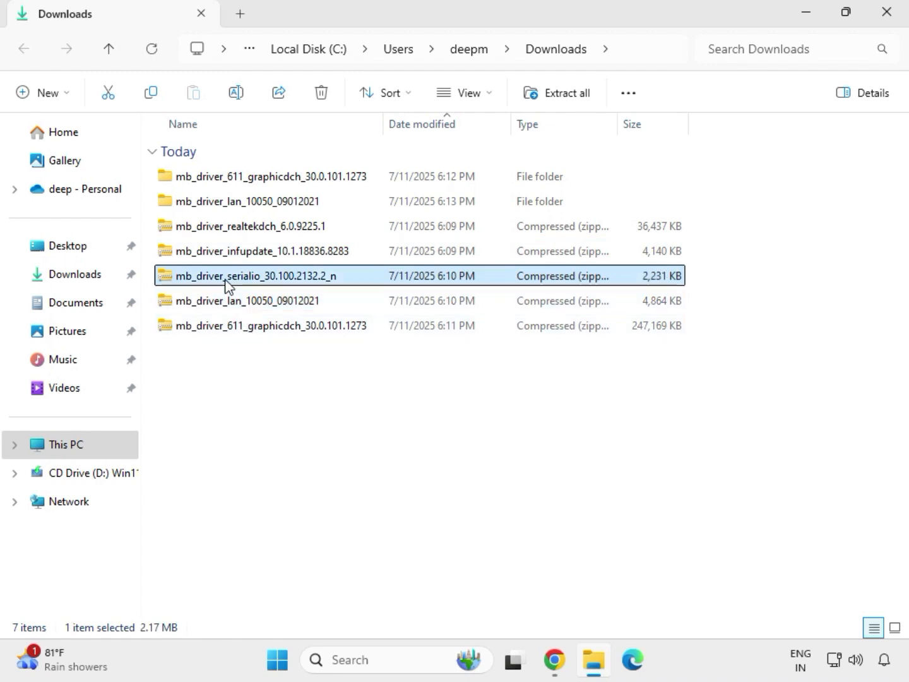
right_click(227, 284)
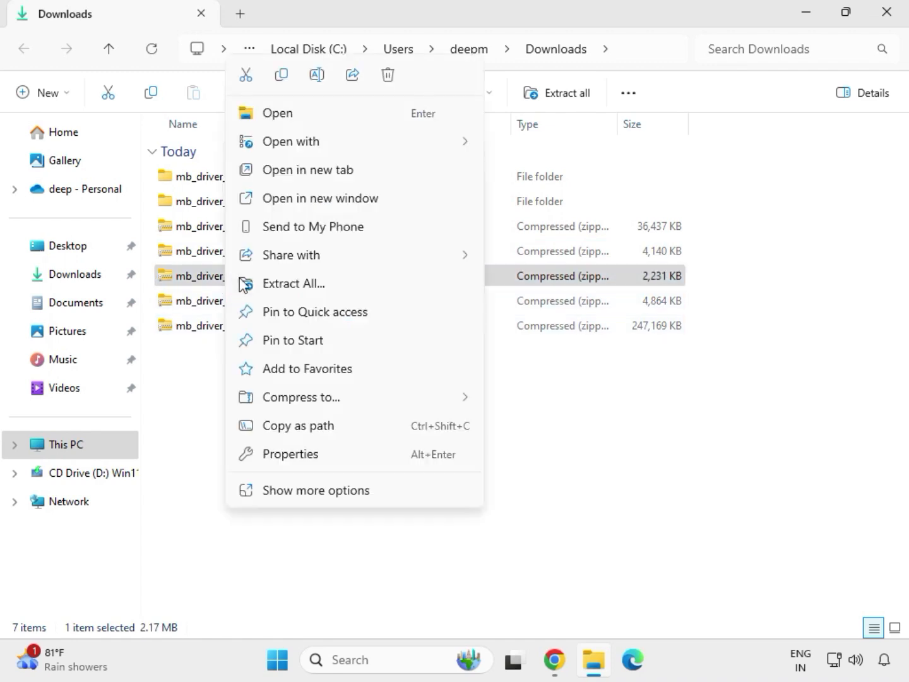
left_click(280, 286)
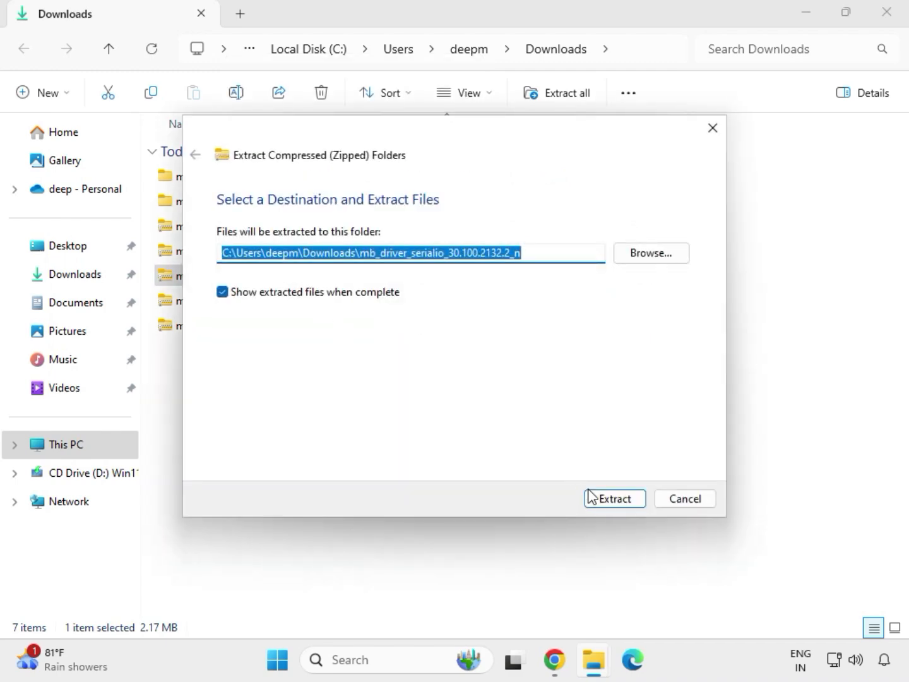
left_click(594, 499)
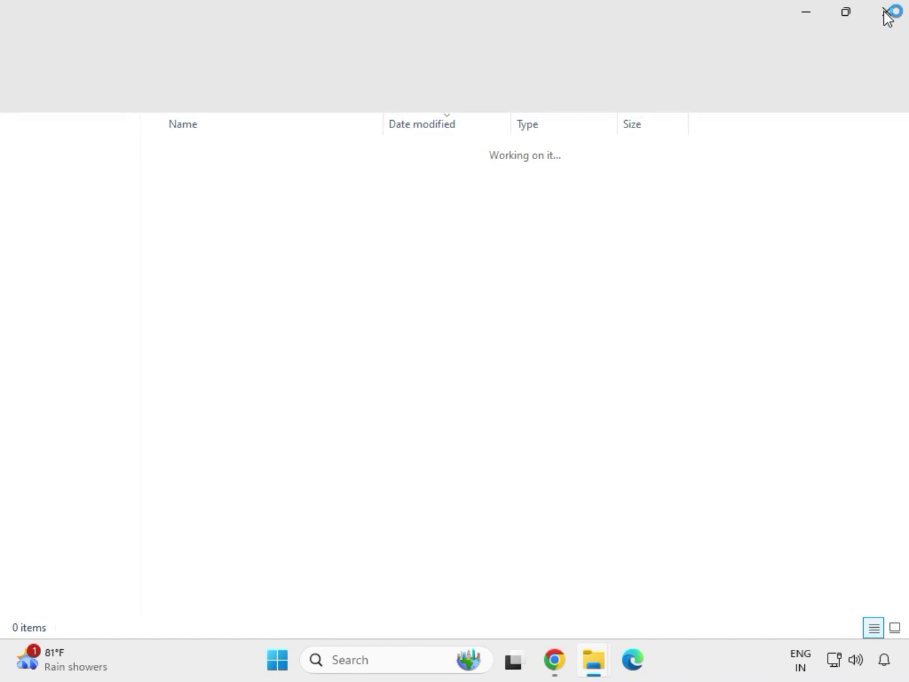
left_click(887, 14)
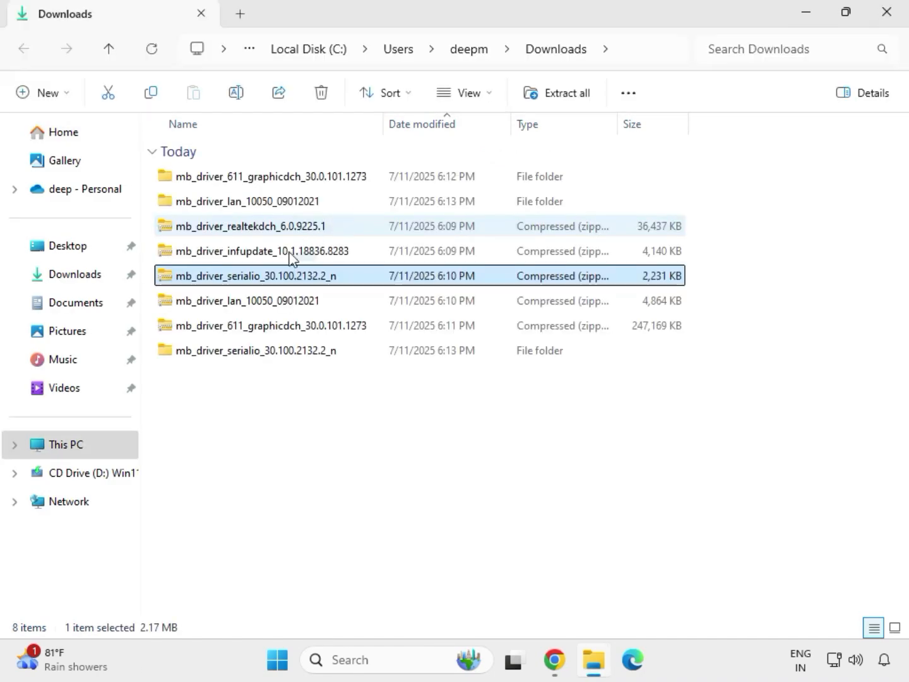
Extract the mb_driver_infupdate_10.1.18836.8283 archive to its default folder in Downloads and close the extracted files window.
left_click(235, 250)
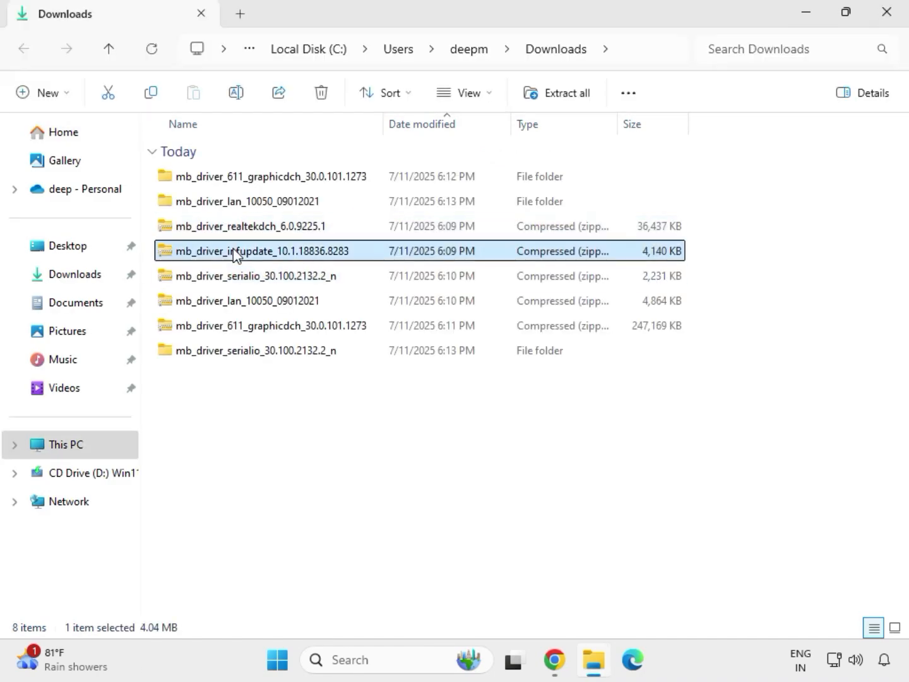
right_click(235, 255)
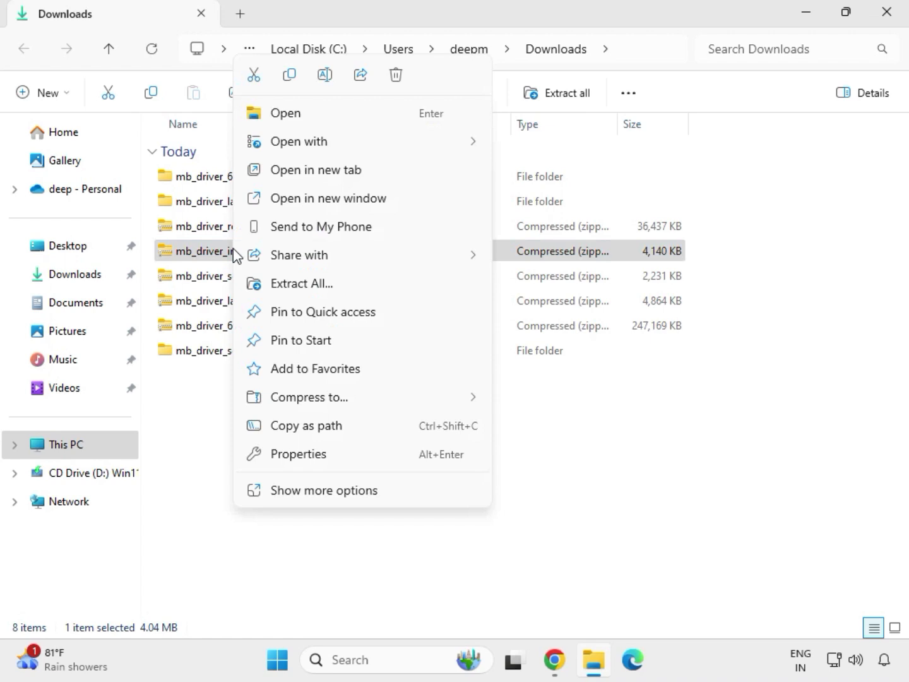
left_click(318, 284)
left_click(606, 502)
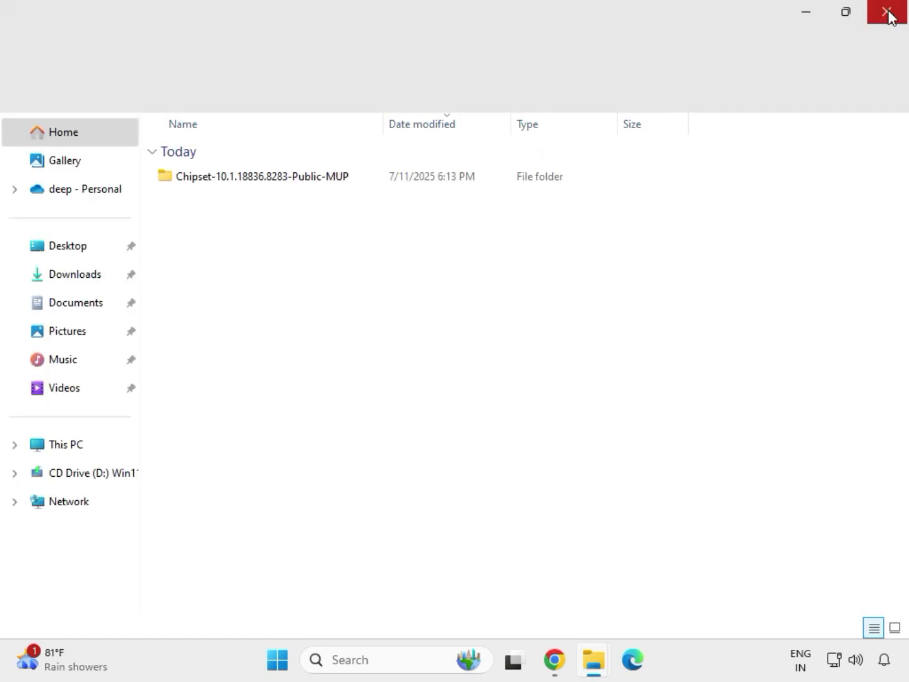
left_click(888, 12)
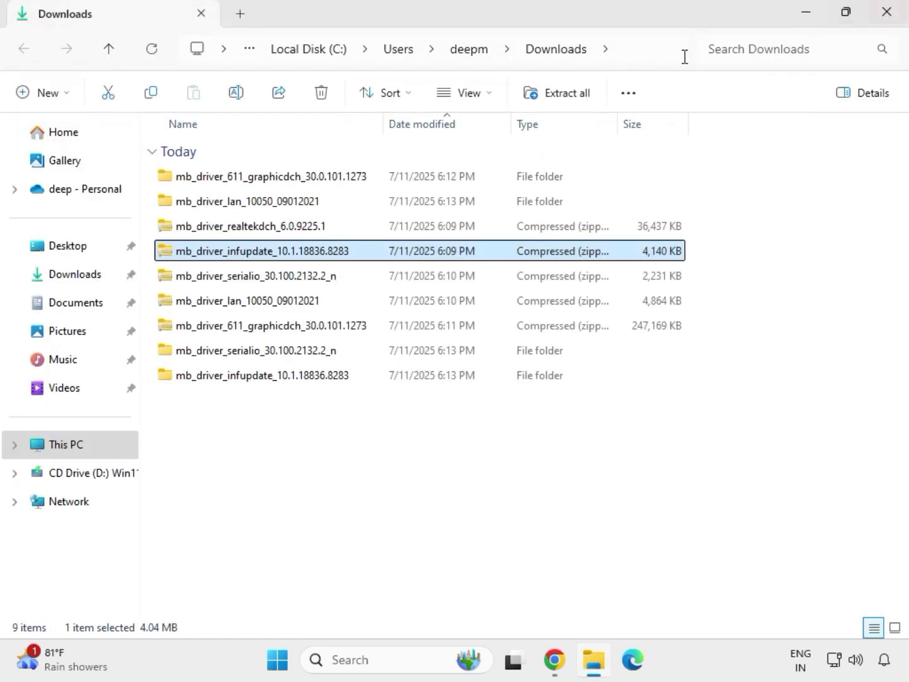
Extract the mb_driver_realtekdch_6.0.9225.1 archive to its default folder in Downloads and close the extracted files window.
left_click(243, 229)
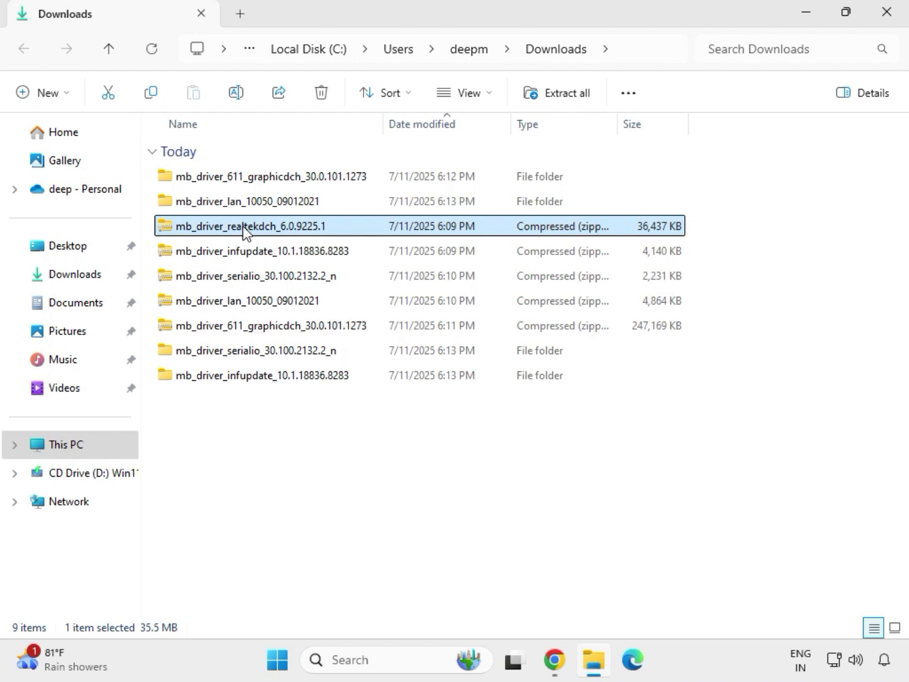
right_click(243, 229)
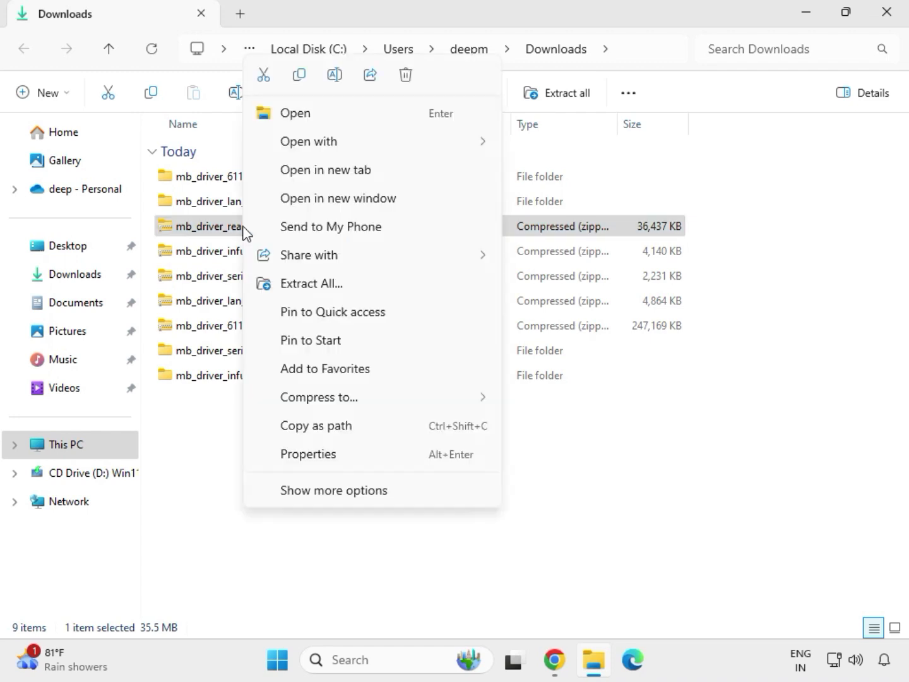
left_click(300, 286)
left_click(596, 499)
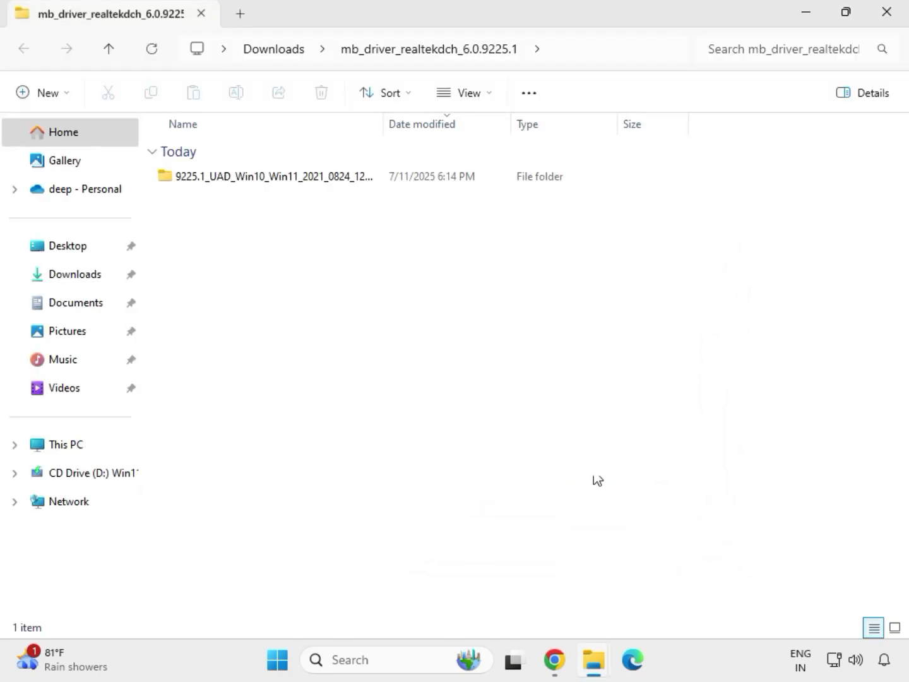
left_click(890, 24)
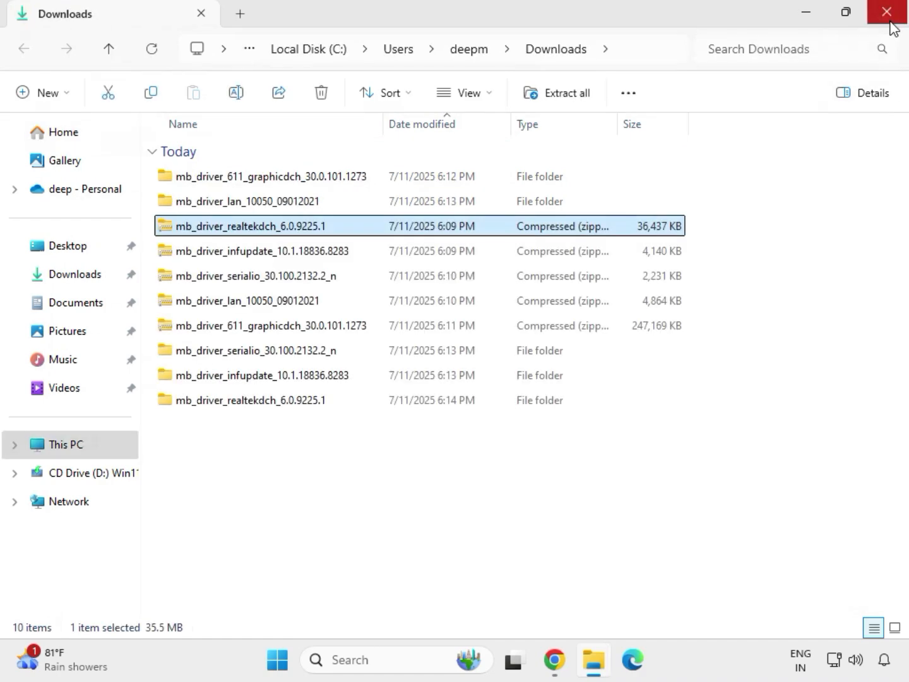
Refresh the Downloads folder so the extracted folders are grouped together, and select the extracted driver folders.
left_click(435, 504)
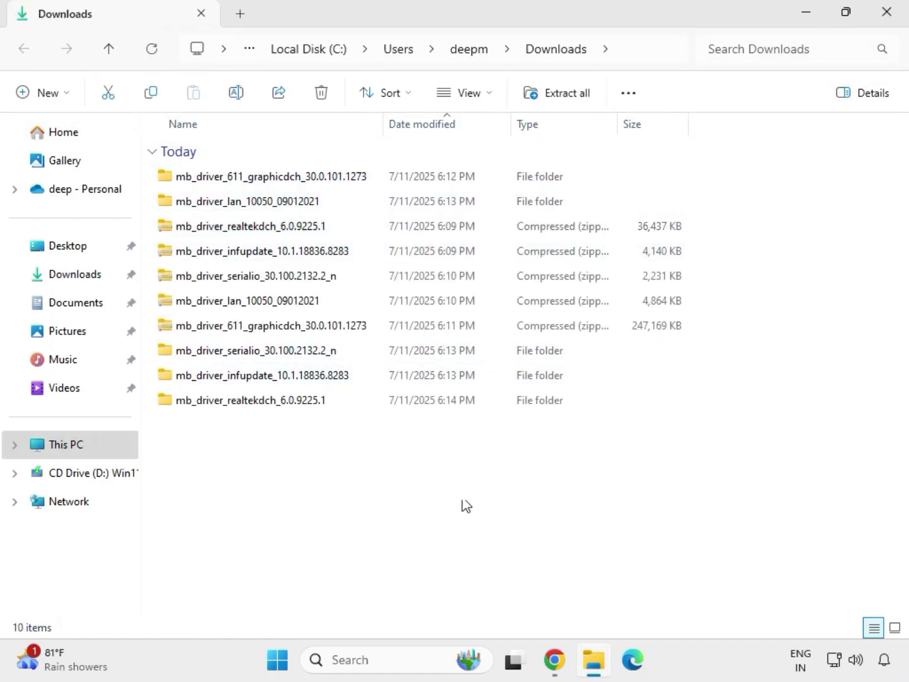
right_click(403, 467)
left_click(381, 467)
right_click(383, 468)
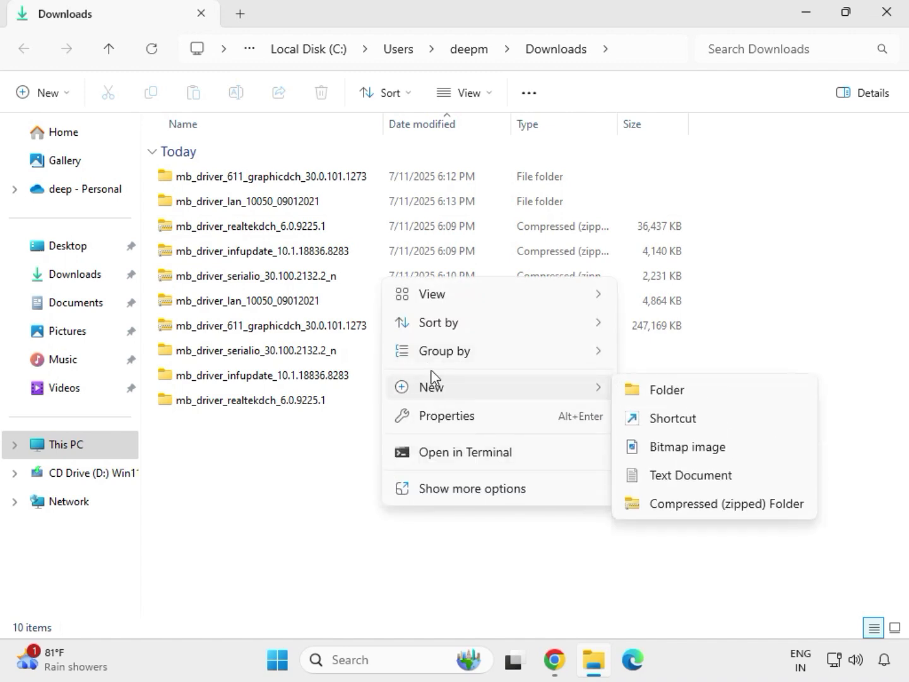
left_click(360, 450)
right_click(360, 450)
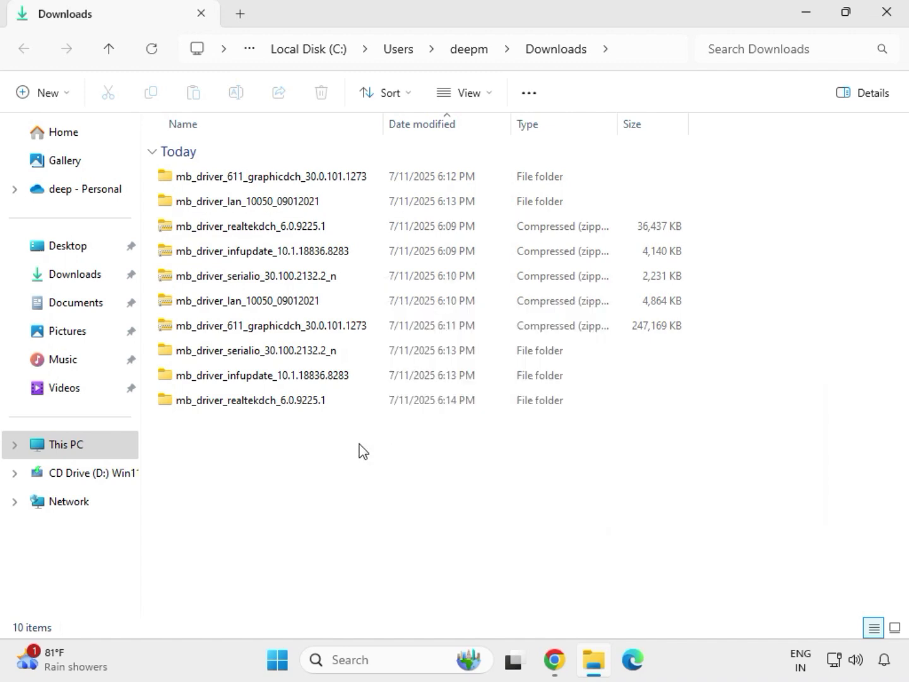
left_click(412, 464)
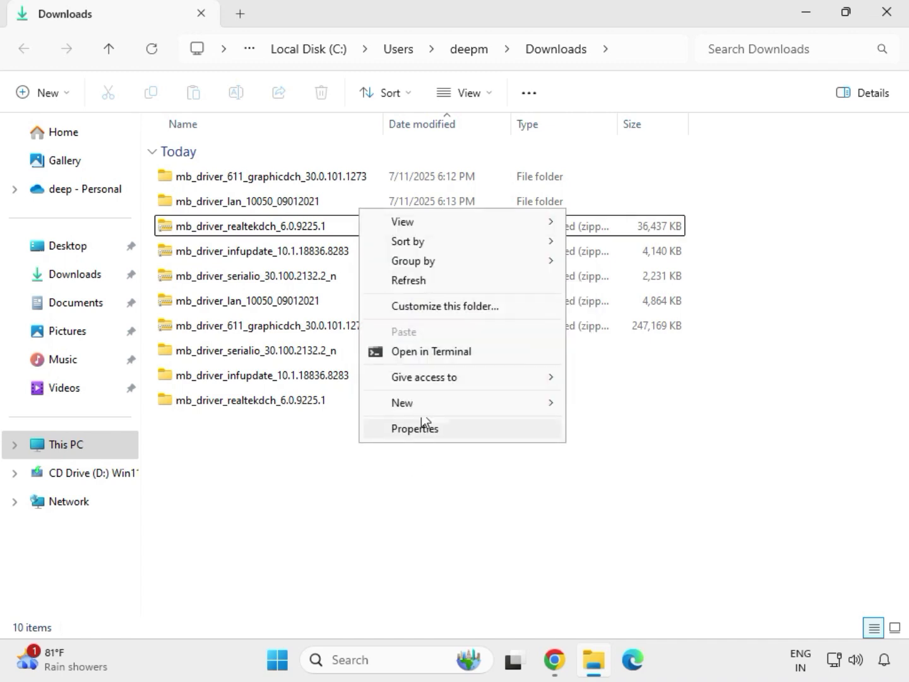
left_click(420, 281)
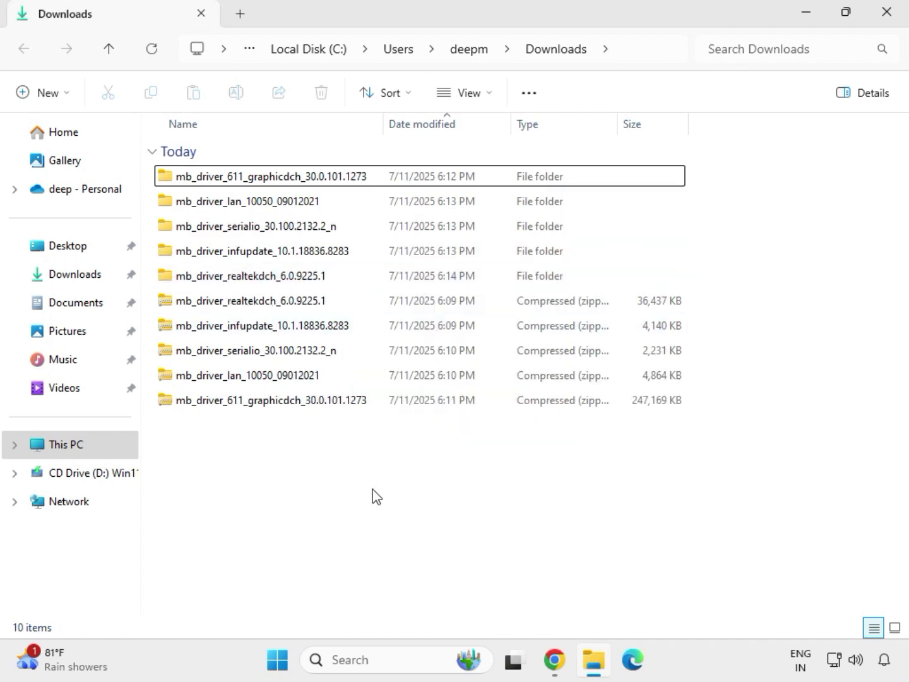
left_click_drag(700, 288, 452, 183)
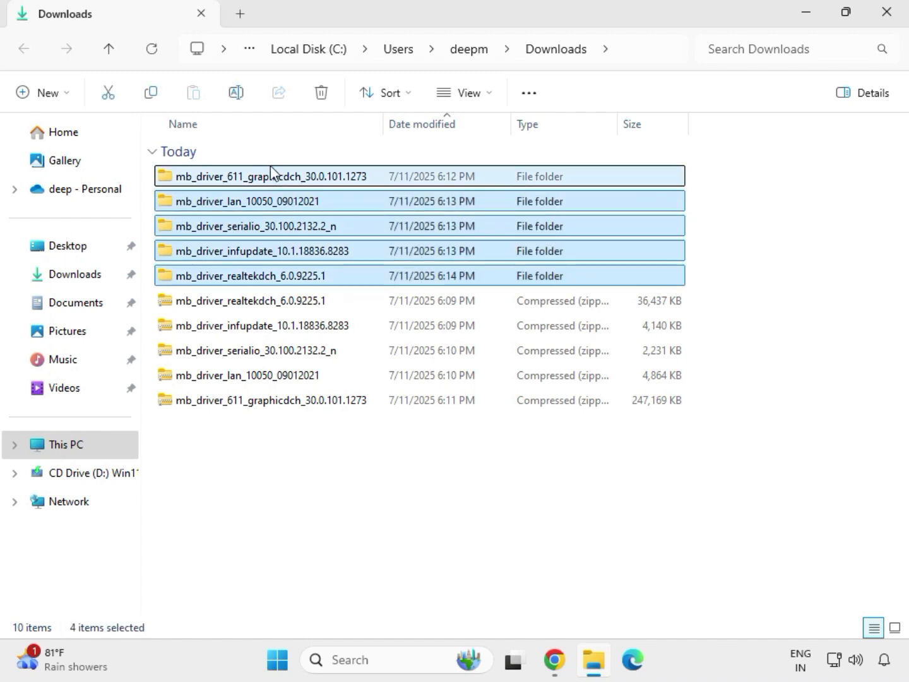
Run the mb_driver_611_graphicdch_30.0.101.1273 installer as administrator from its extracted folder, allowing it to make changes, and close the folder window.
left_click(268, 183)
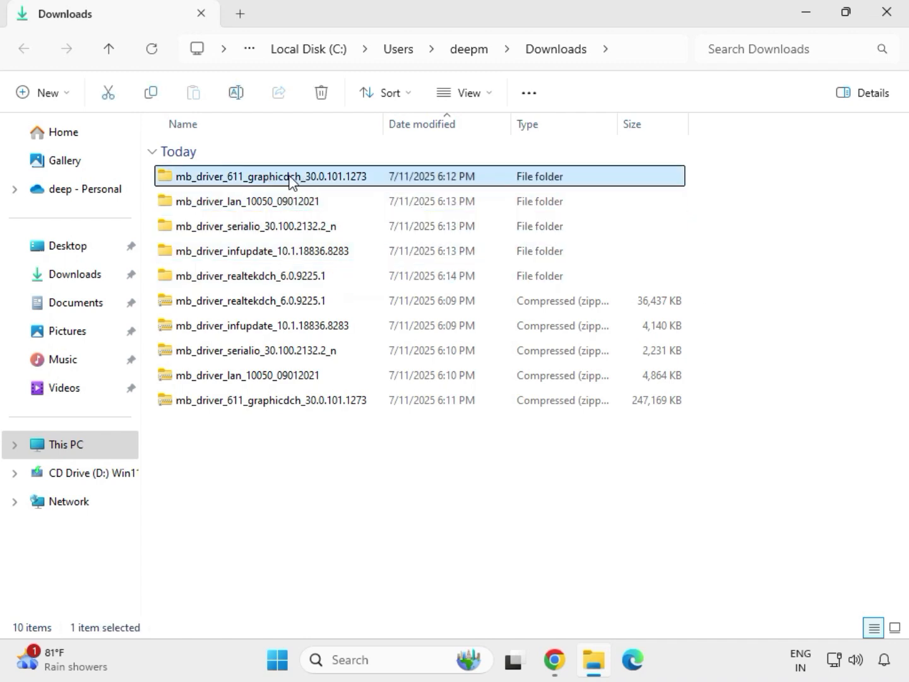
double_click(290, 183)
left_click(253, 183)
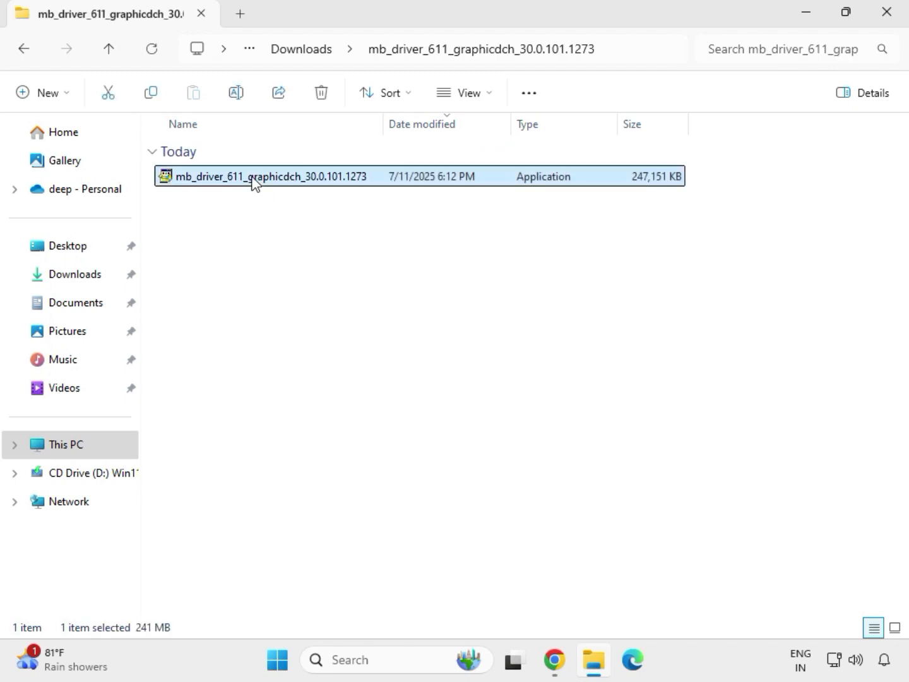
right_click(252, 183)
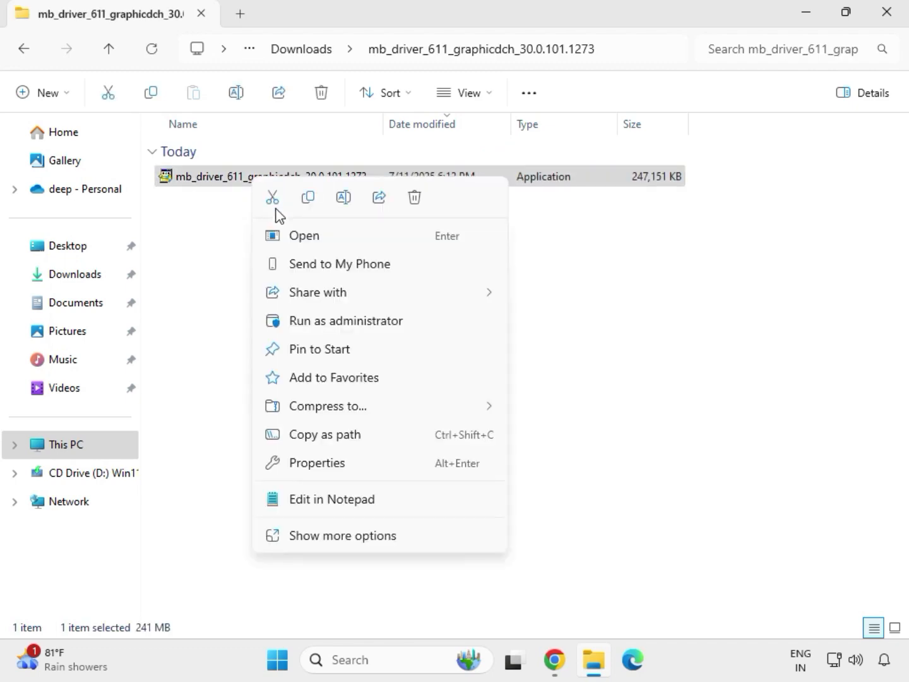
left_click(334, 323)
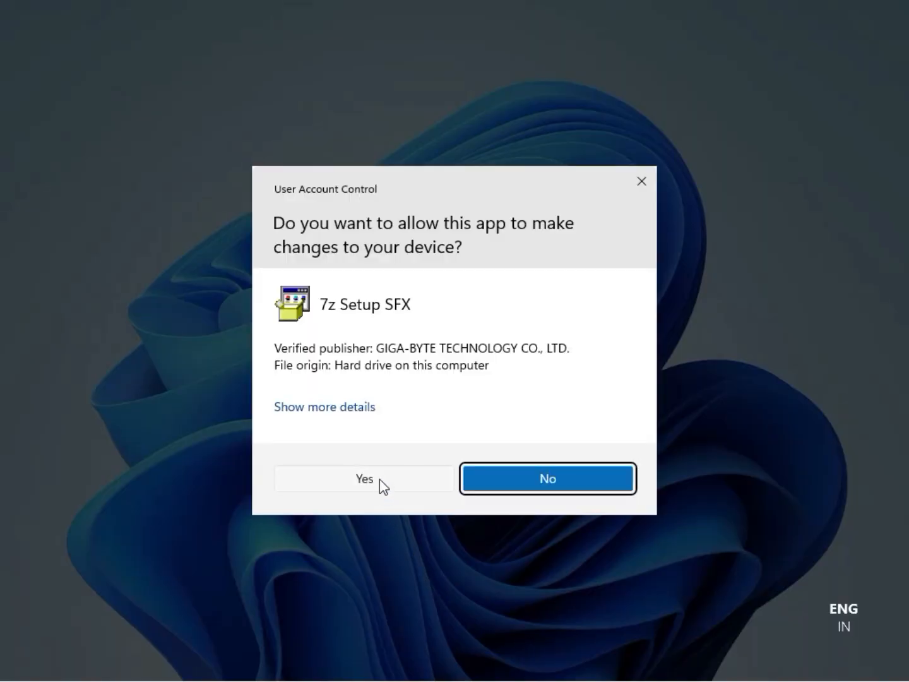
left_click(379, 479)
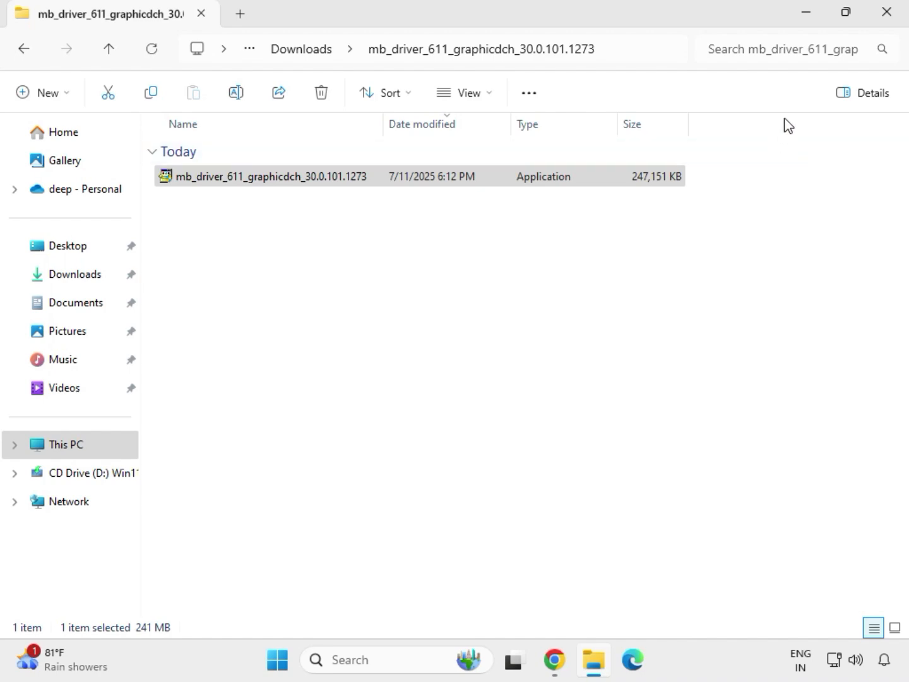
left_click(894, 24)
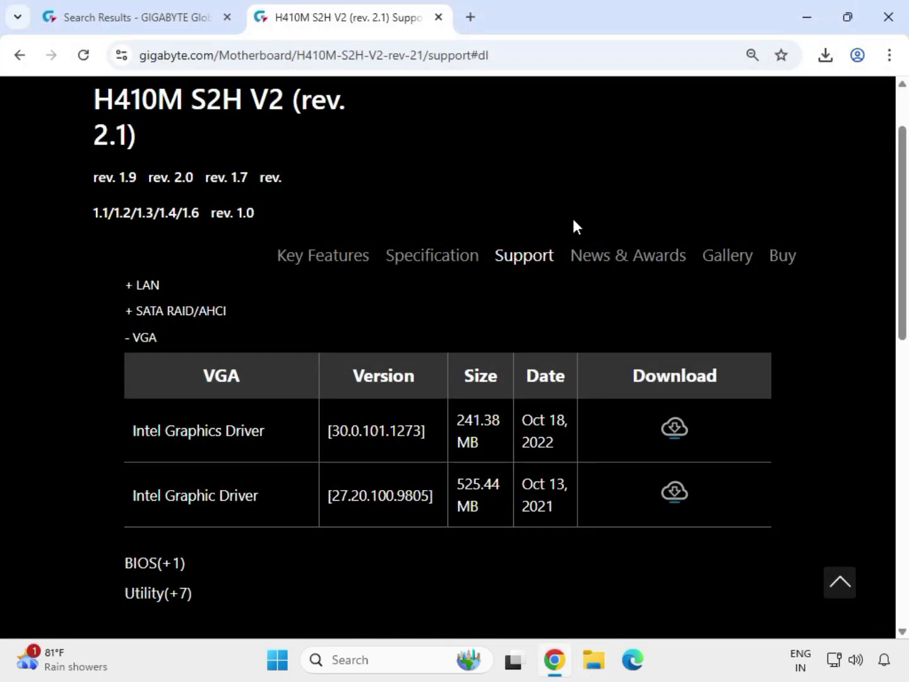
Reopen the Downloads folder in File Explorer and select the extracted mb_driver_lan_10050_09012021 folder.
left_click(595, 670)
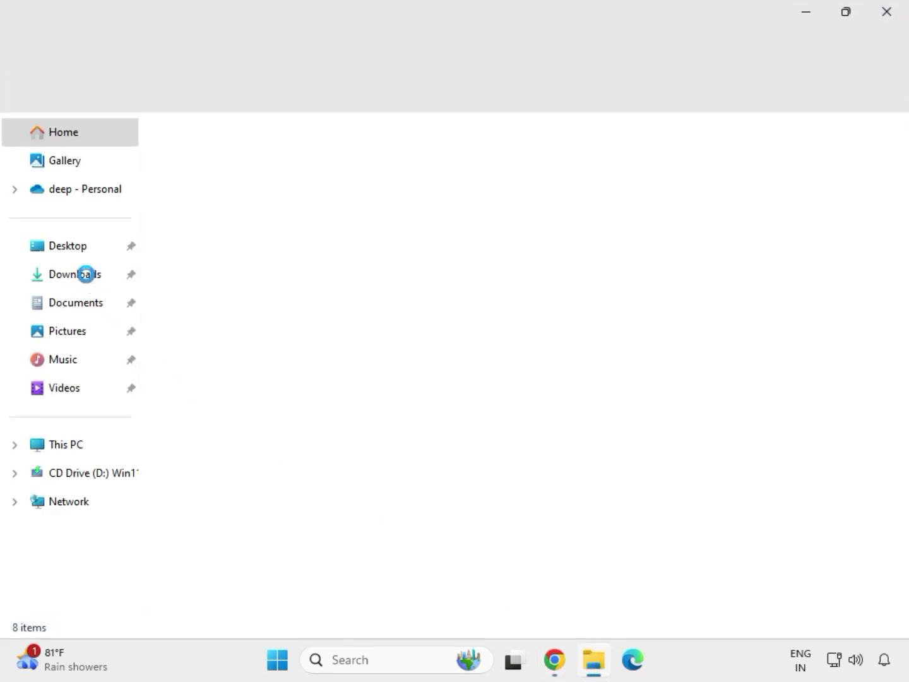
left_click(85, 282)
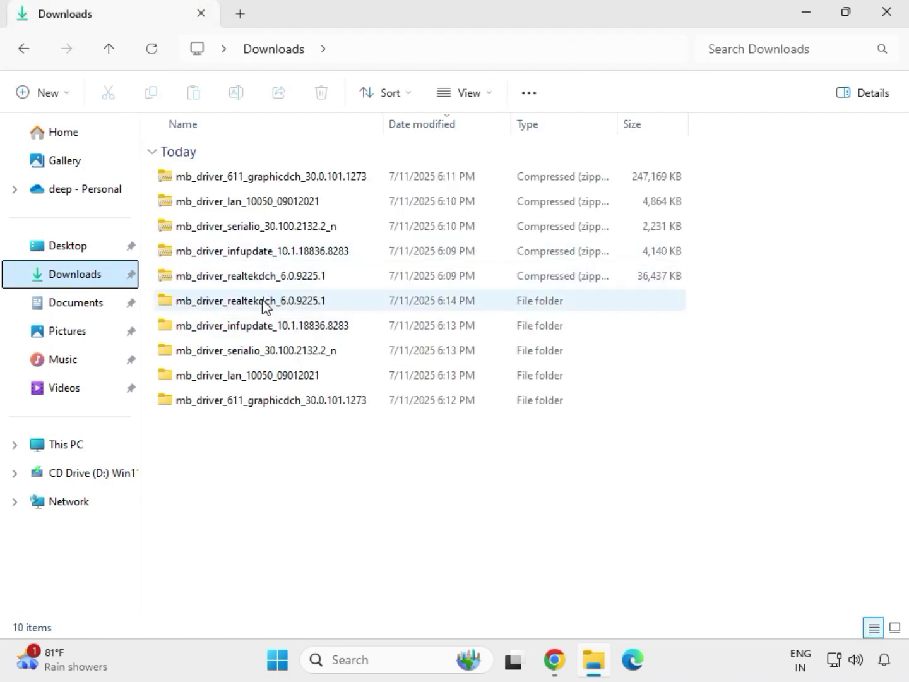
left_click(258, 301)
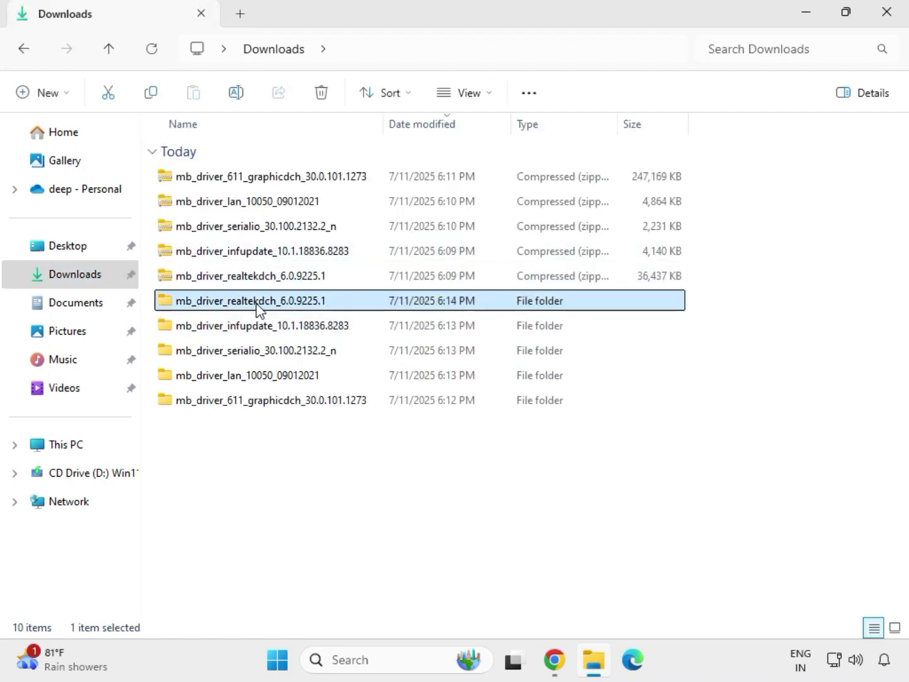
left_click(294, 401)
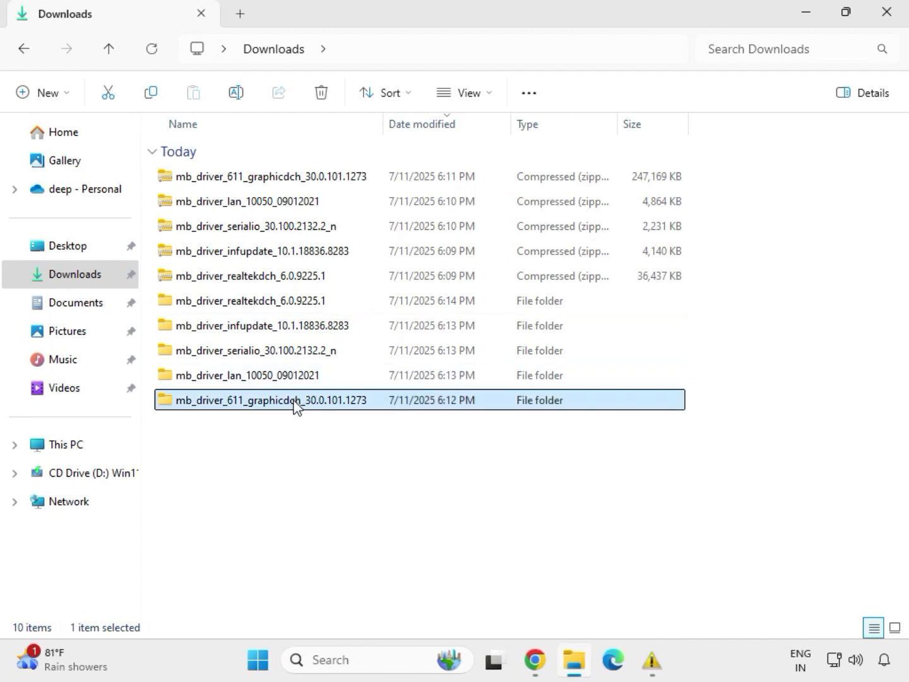
left_click(285, 379)
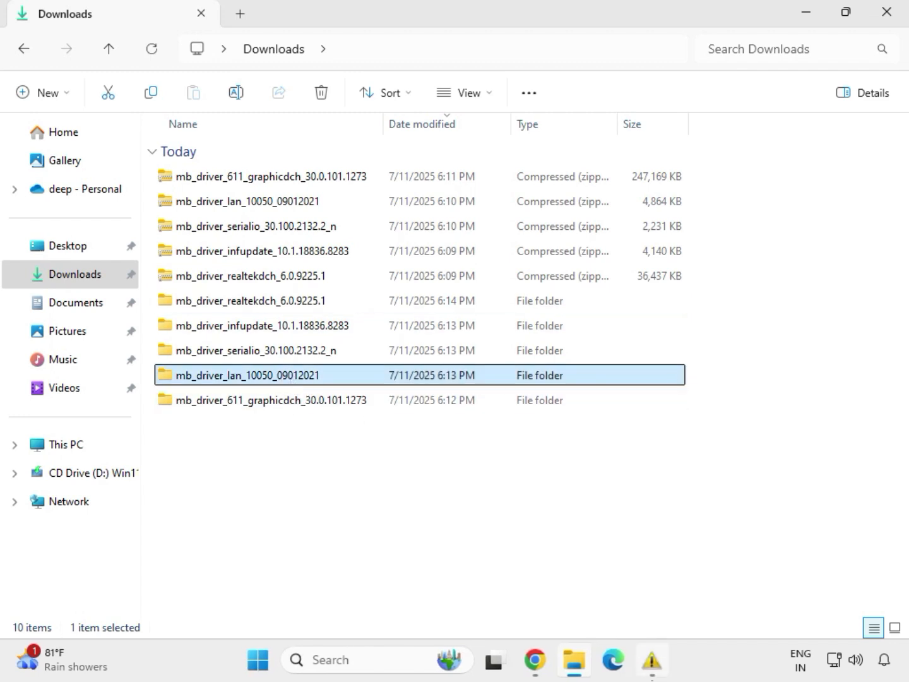
Run Install_Win10_10050_09012021 from the extracted LAN driver folder and complete the Realtek Ethernet Controller Driver setup with the Repair option.
double_click(282, 381)
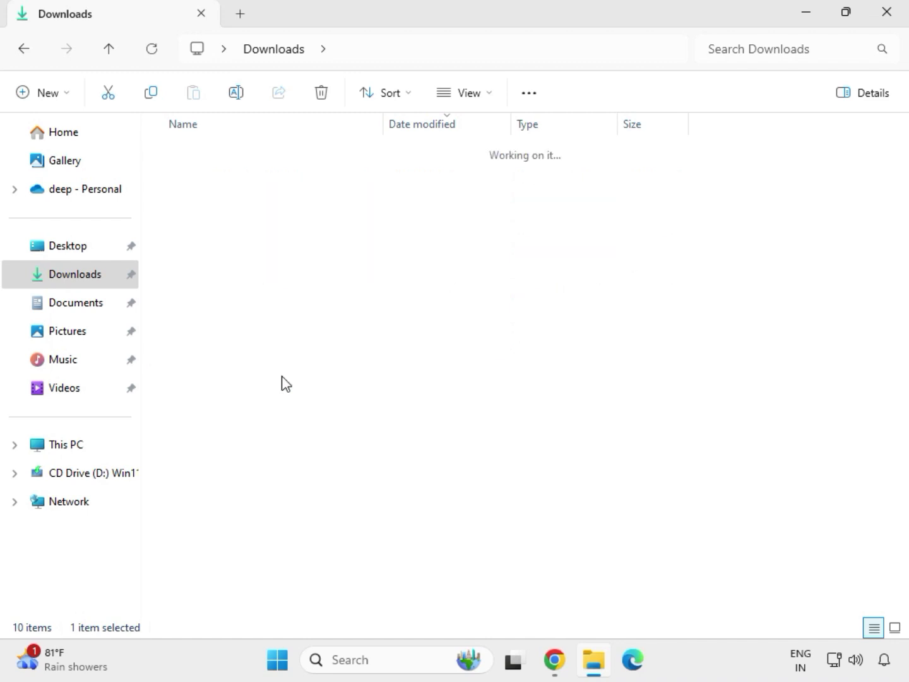
double_click(227, 183)
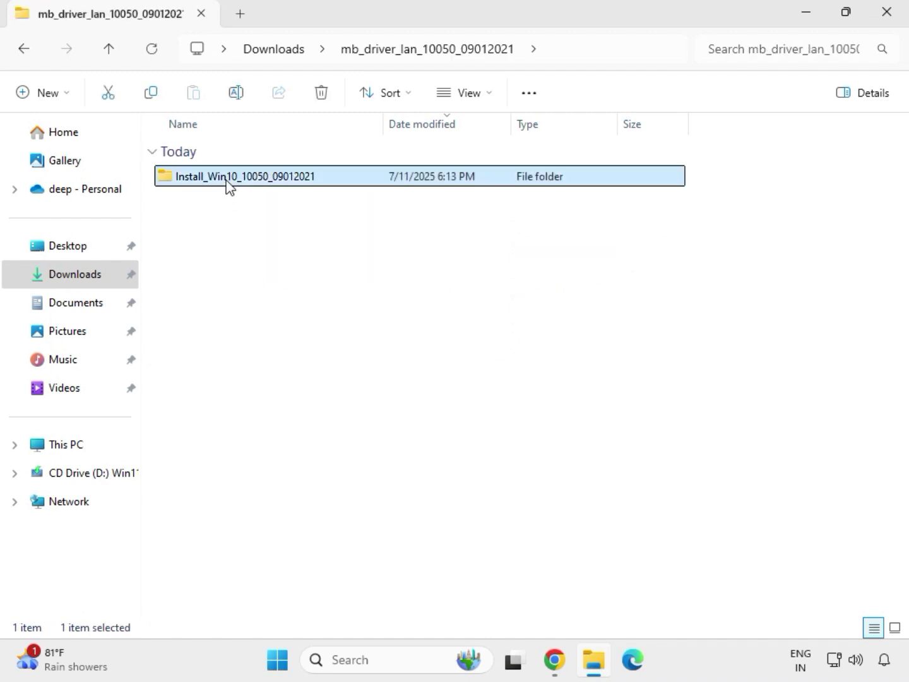
double_click(227, 183)
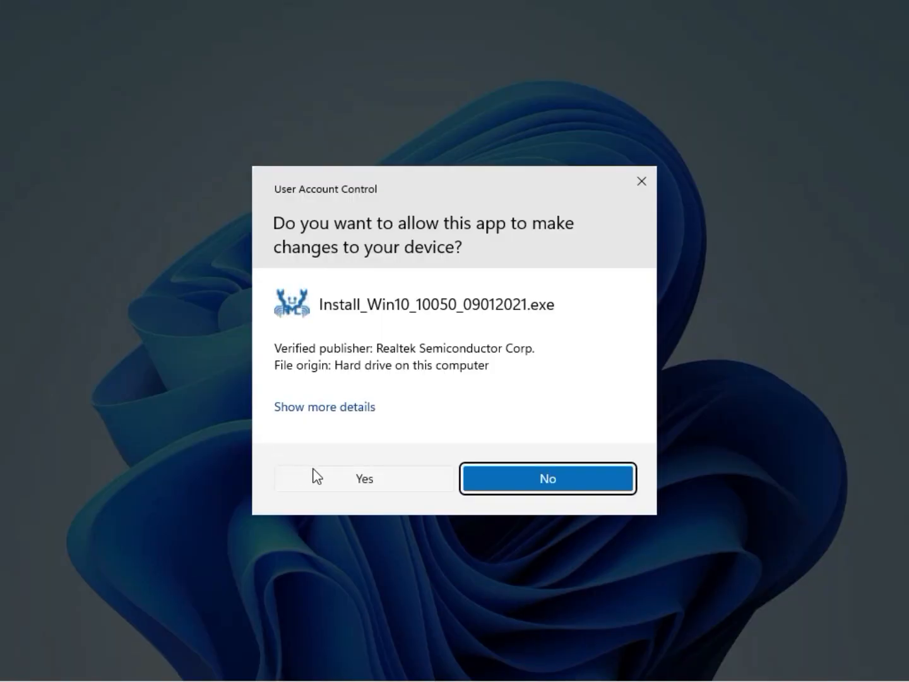
left_click(353, 479)
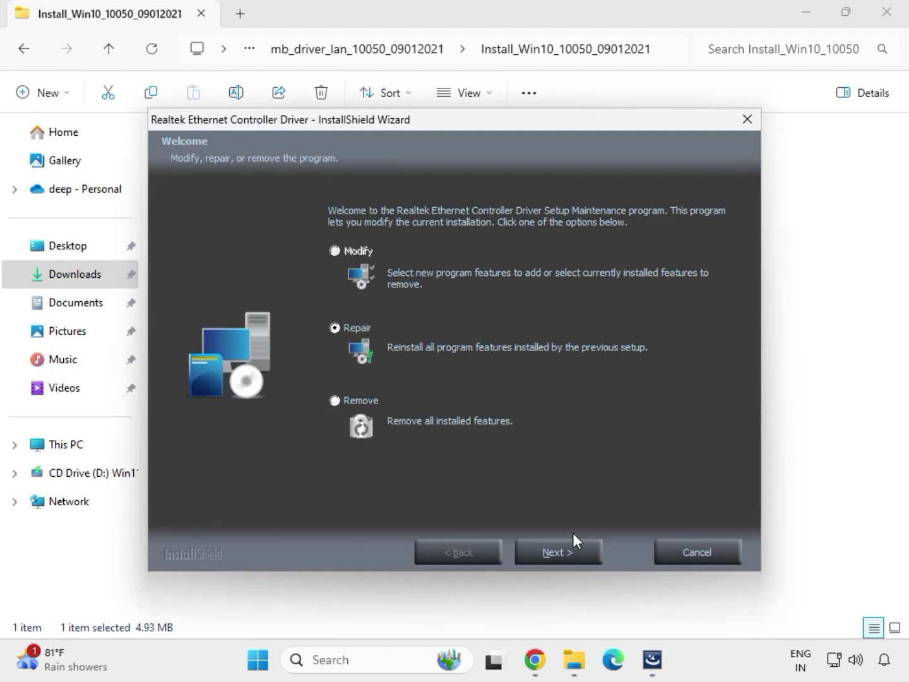
left_click(581, 553)
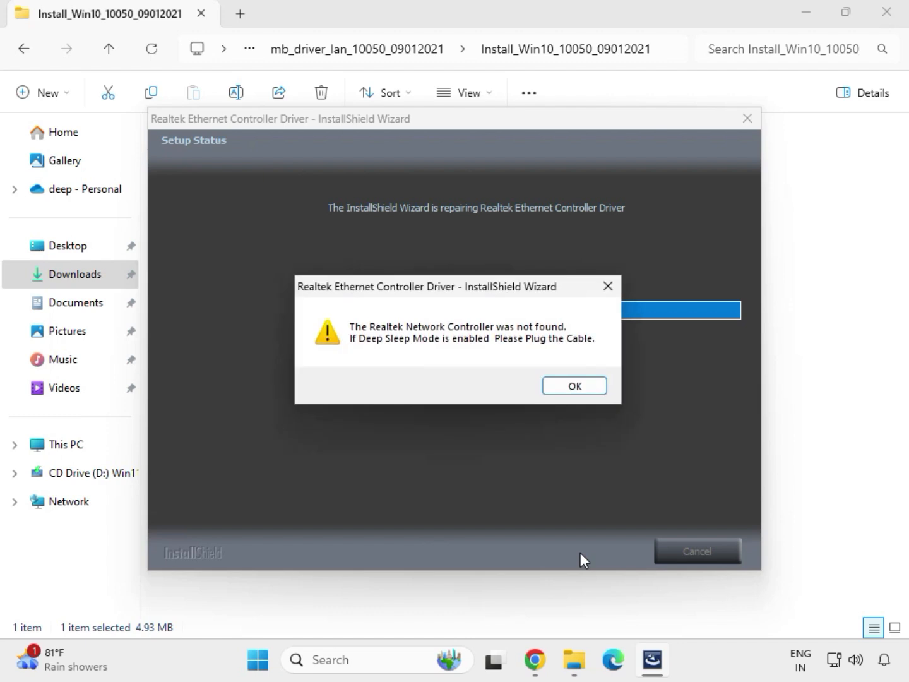
left_click(555, 384)
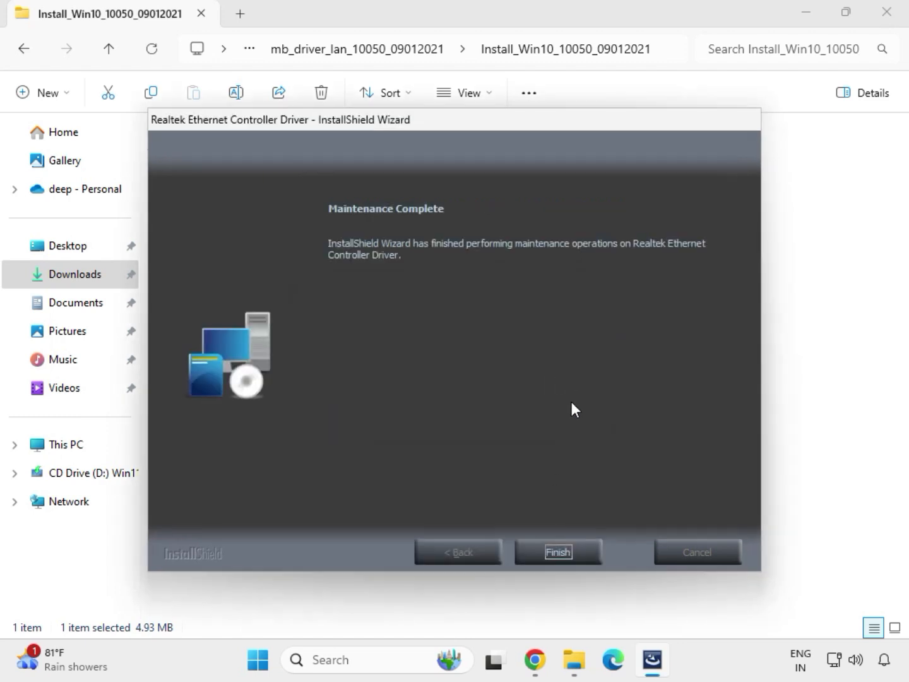
left_click(565, 540)
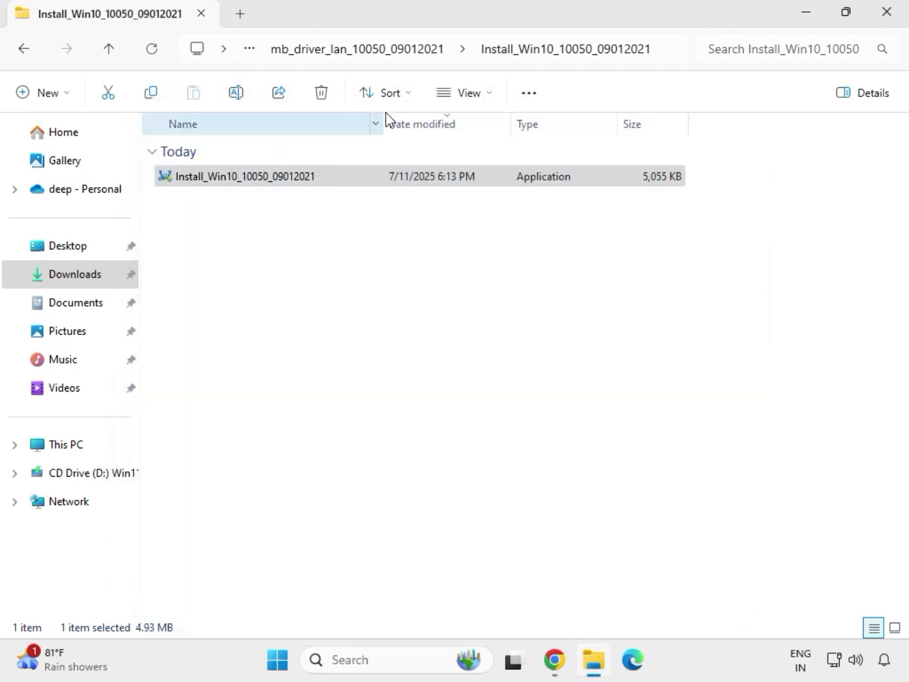
Try to install the Intel Serial IO driver by running SetupSerialIO as administrator from the extracted mb_driver_serialio_30.100.2132.2_n folder.
left_click(27, 50)
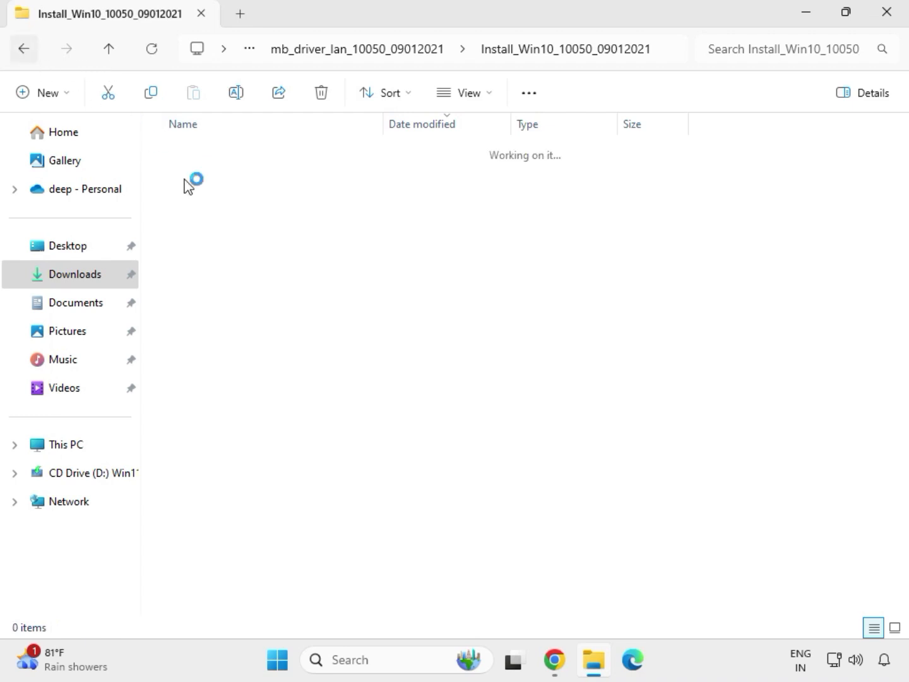
left_click(22, 50)
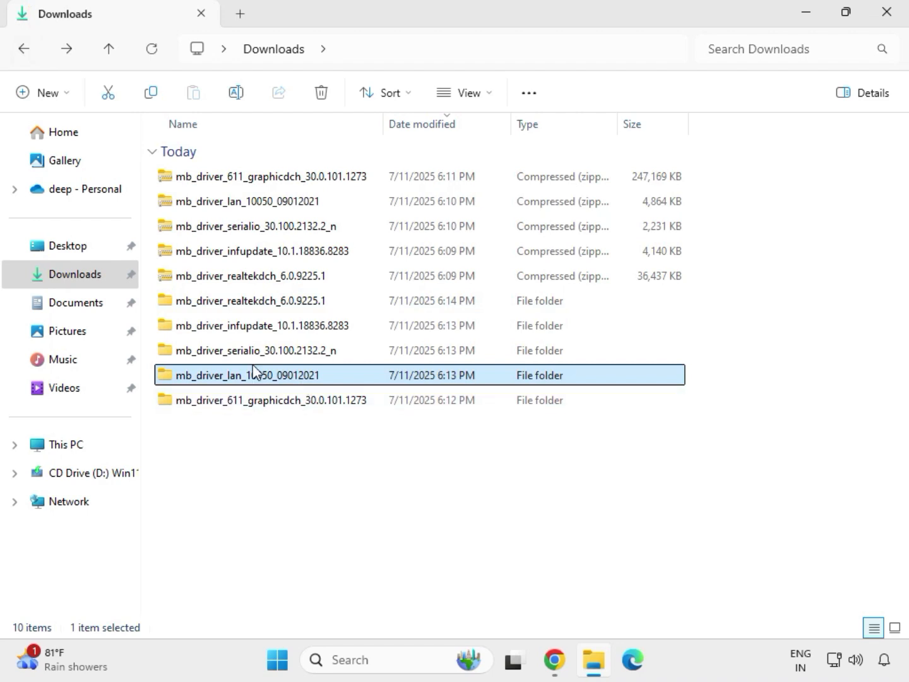
double_click(256, 352)
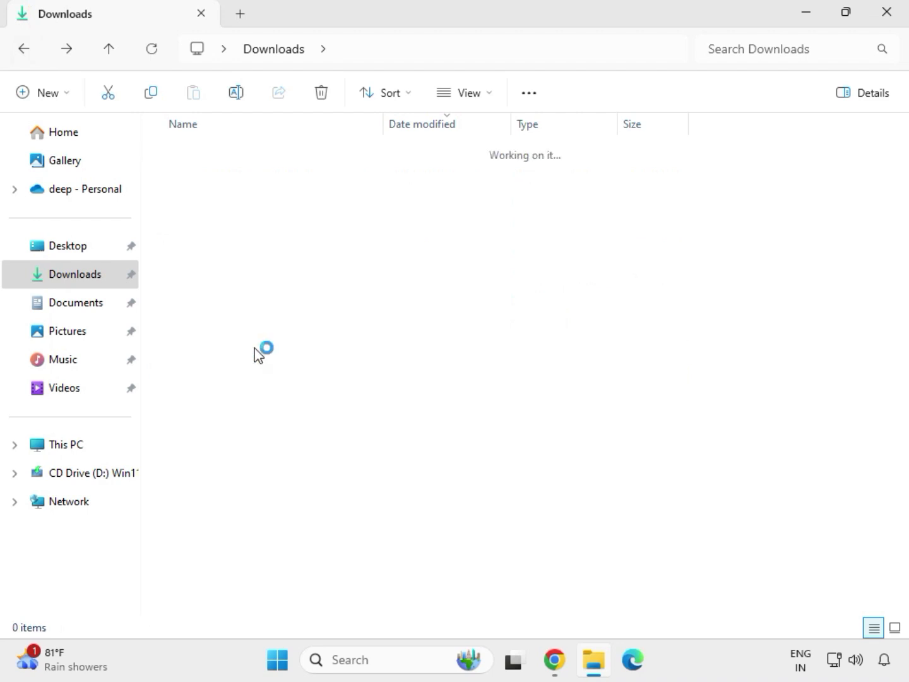
double_click(271, 178)
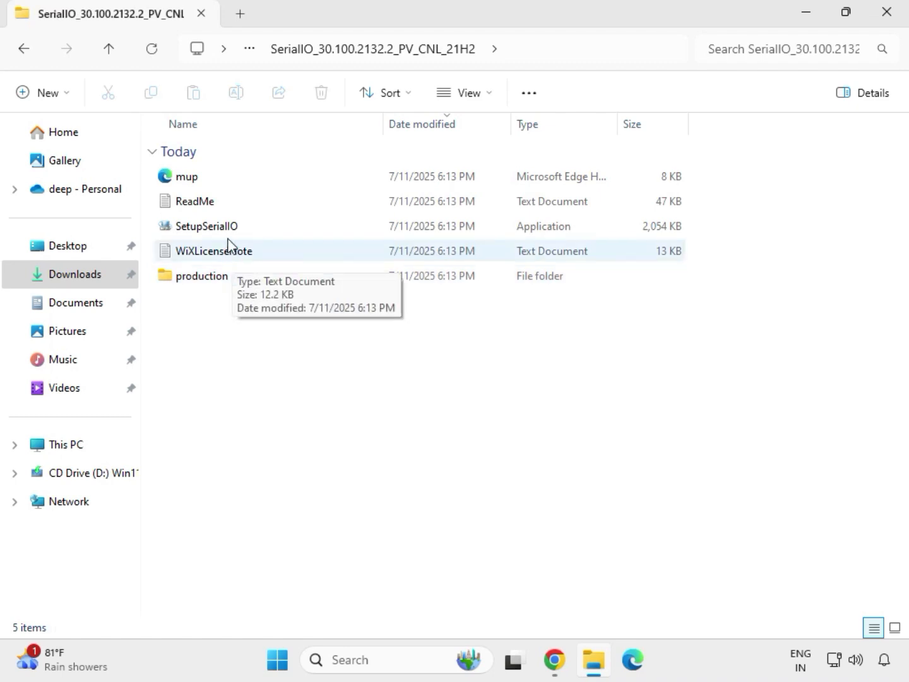
left_click(228, 235)
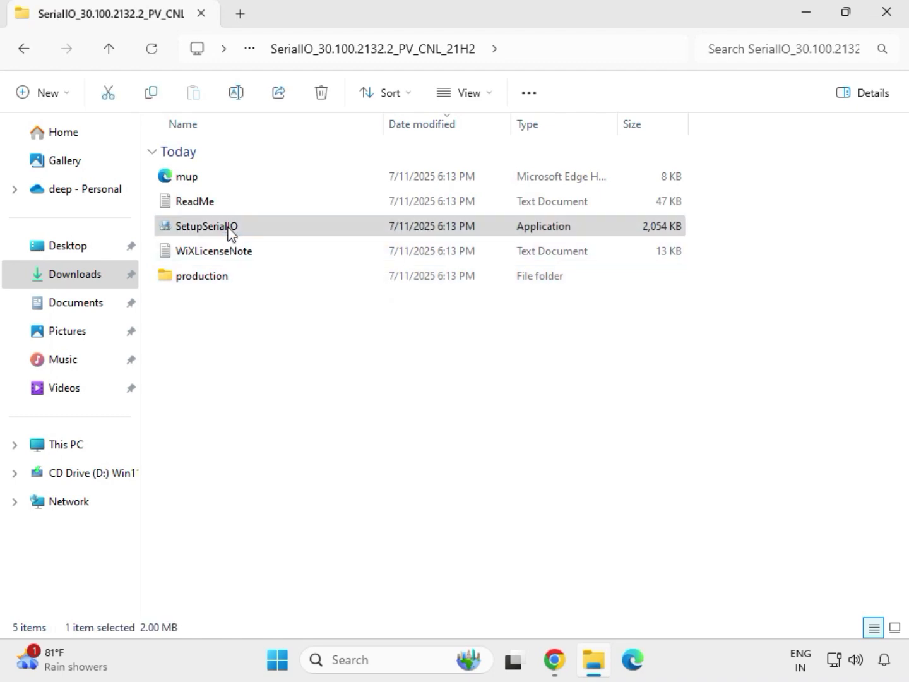
right_click(228, 234)
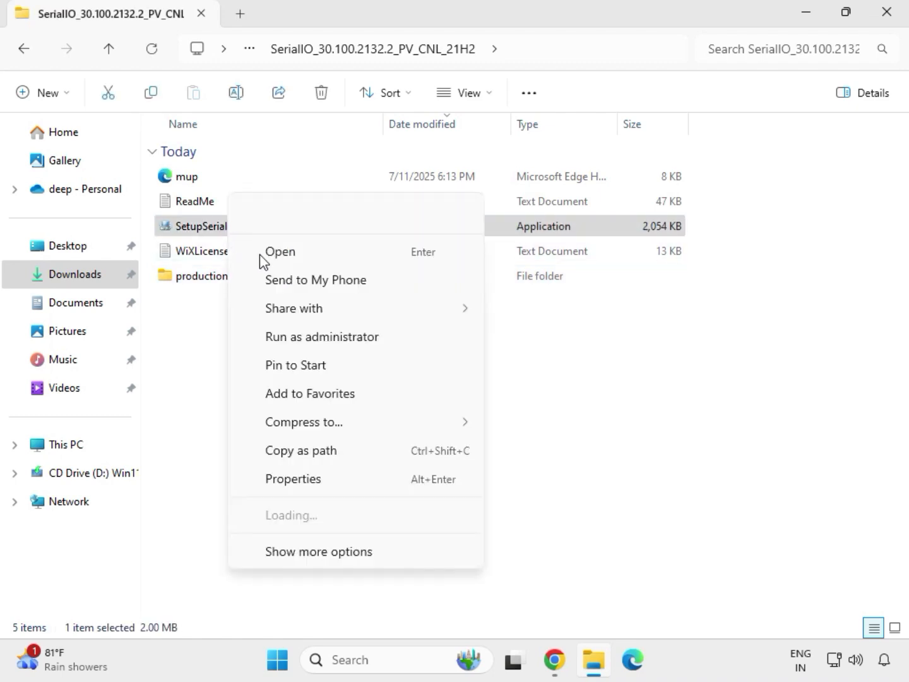
left_click(315, 340)
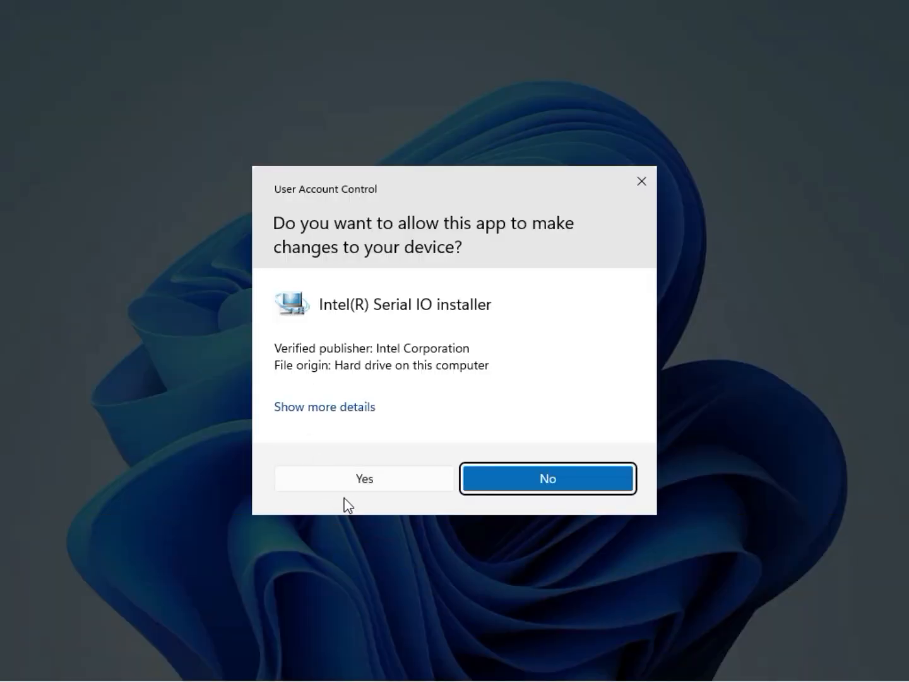
left_click(359, 478)
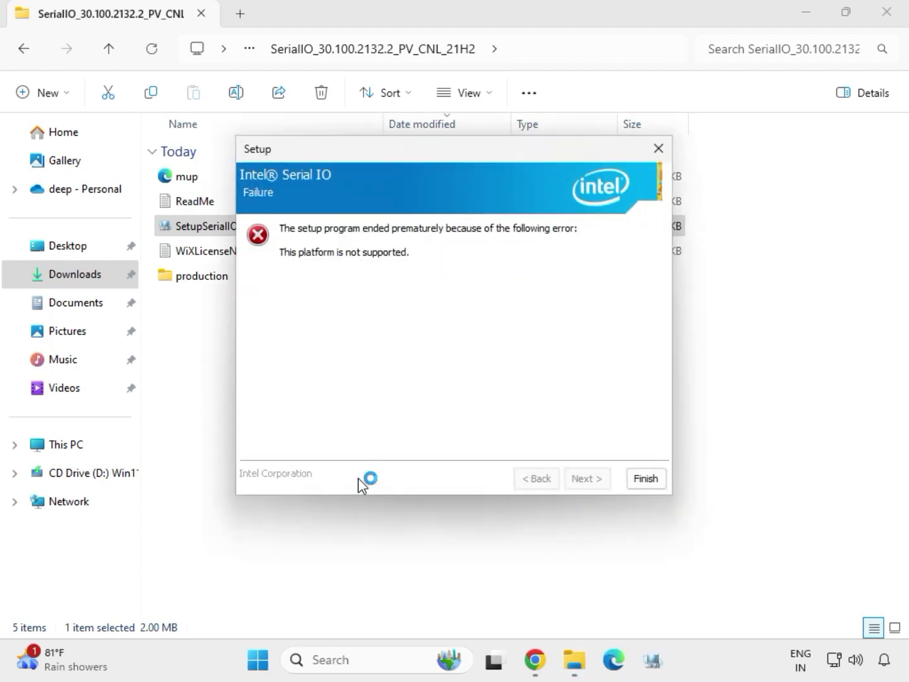
left_click(644, 480)
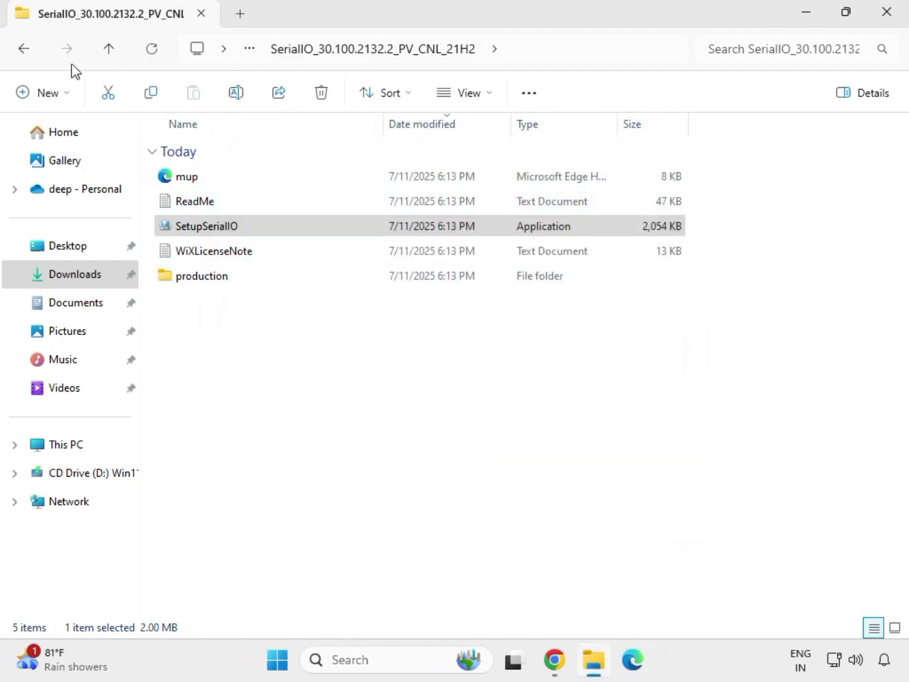
Return to Downloads and open the Chipset-10.1.18836.8283-Public-MUP folder inside the extracted mb_driver_infupdate_10.1.18836.8283 folder.
left_click(26, 50)
left_click(26, 50)
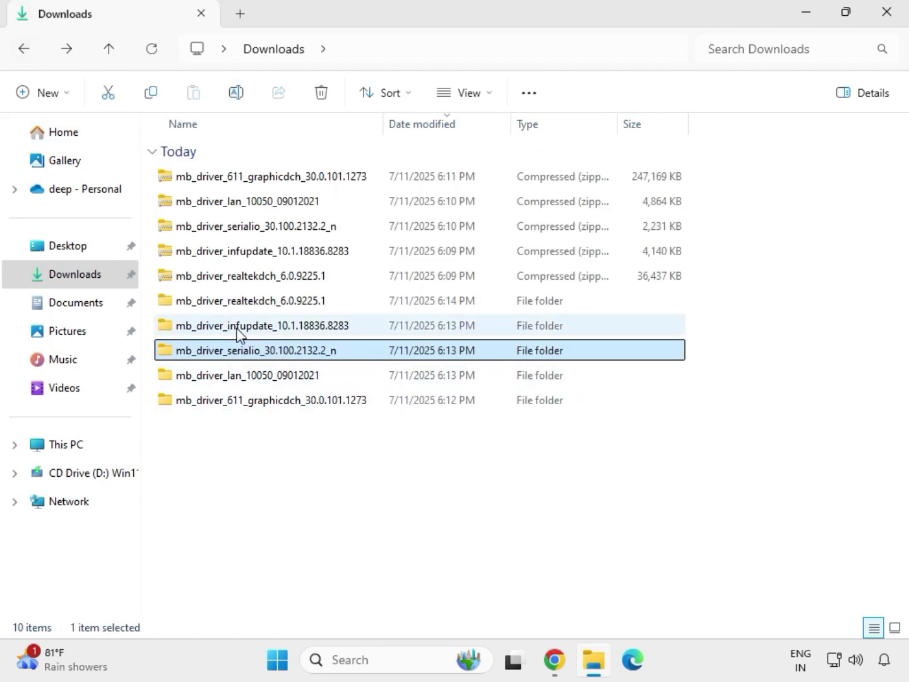
left_click(239, 333)
double_click(239, 333)
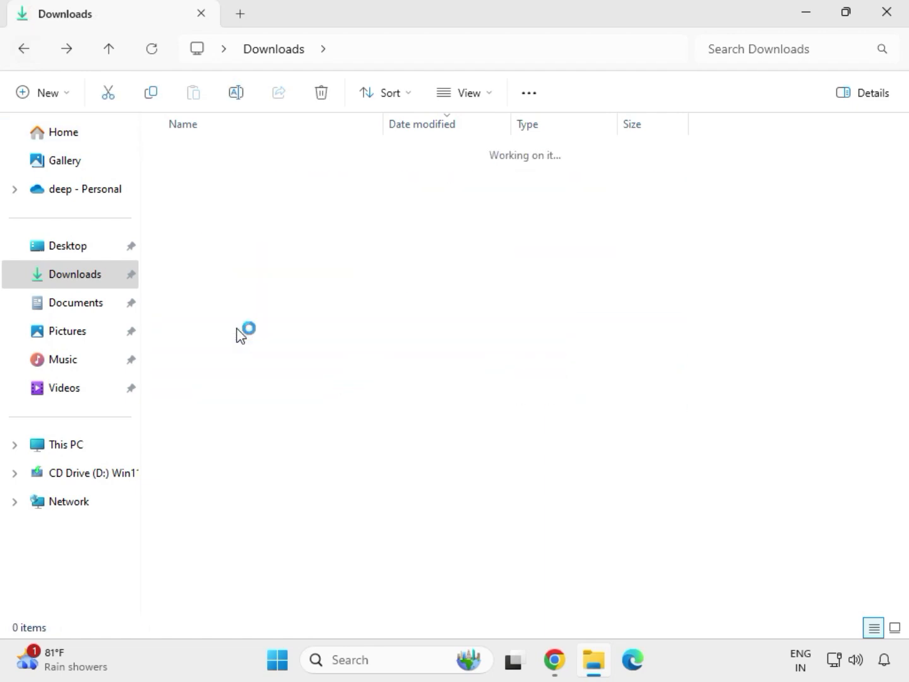
left_click(241, 180)
double_click(241, 181)
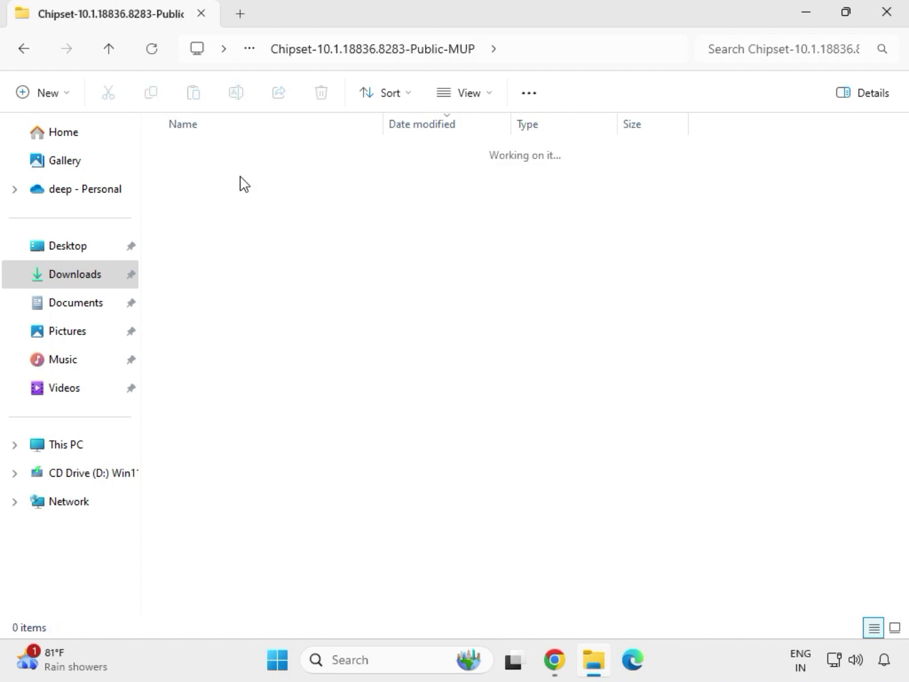
Try to install the Intel Chipset Device Software by running SetupChipset as administrator, accepting the license agreement and starting the installation.
left_click(259, 209)
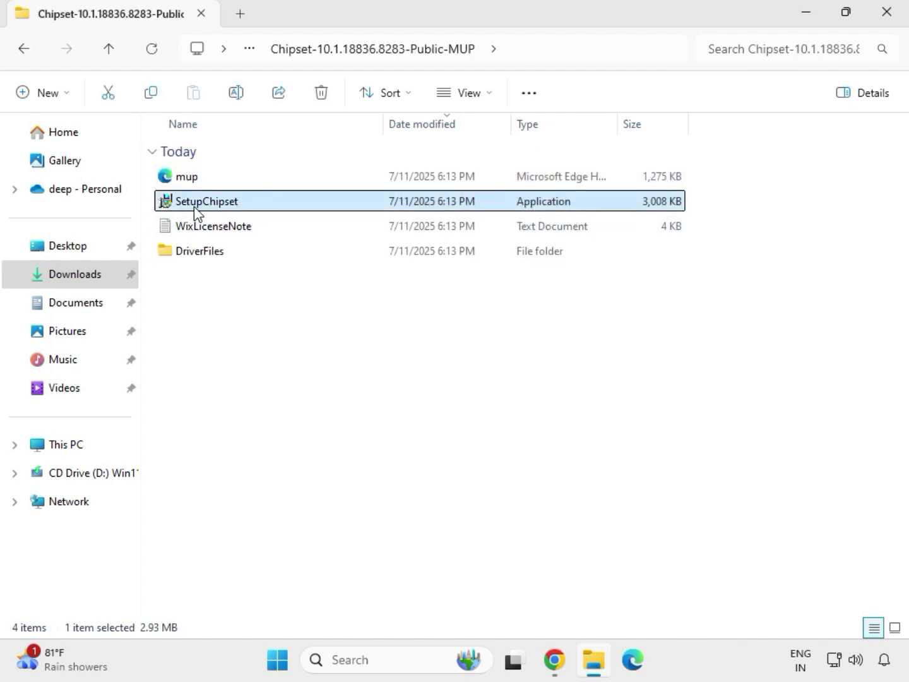
right_click(252, 210)
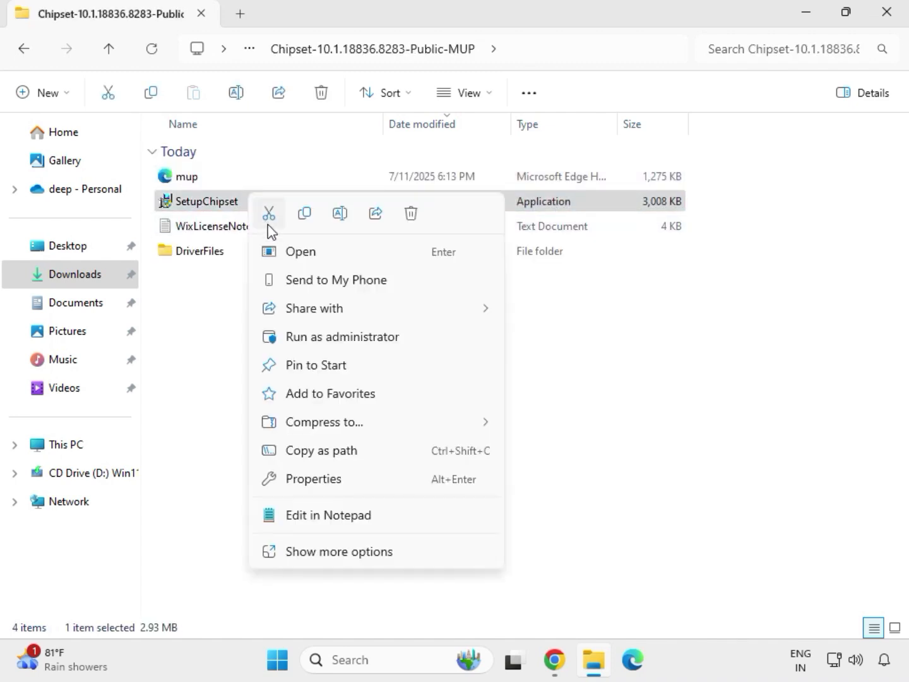
left_click(323, 335)
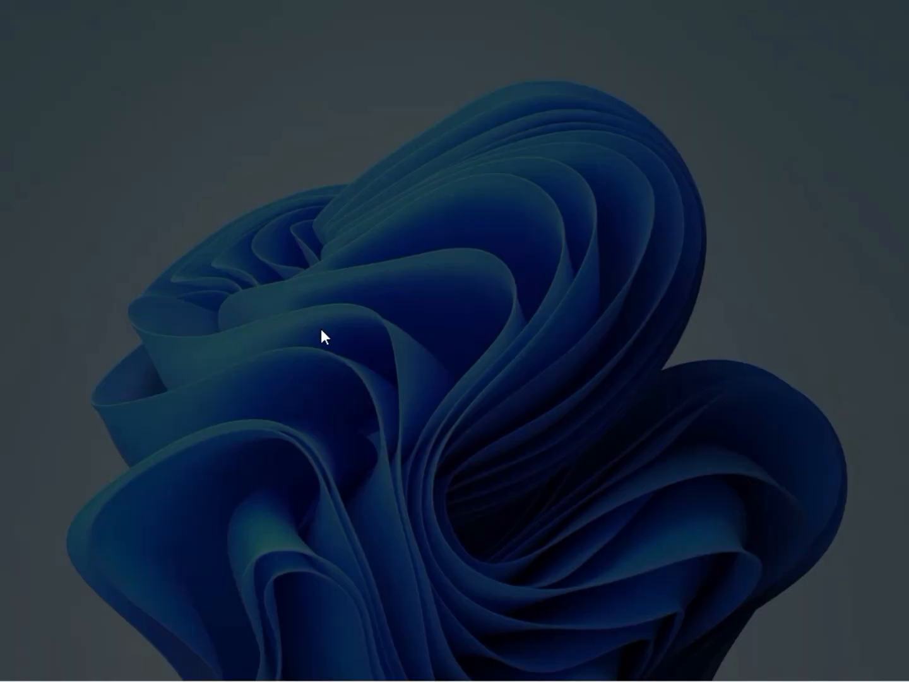
left_click(363, 488)
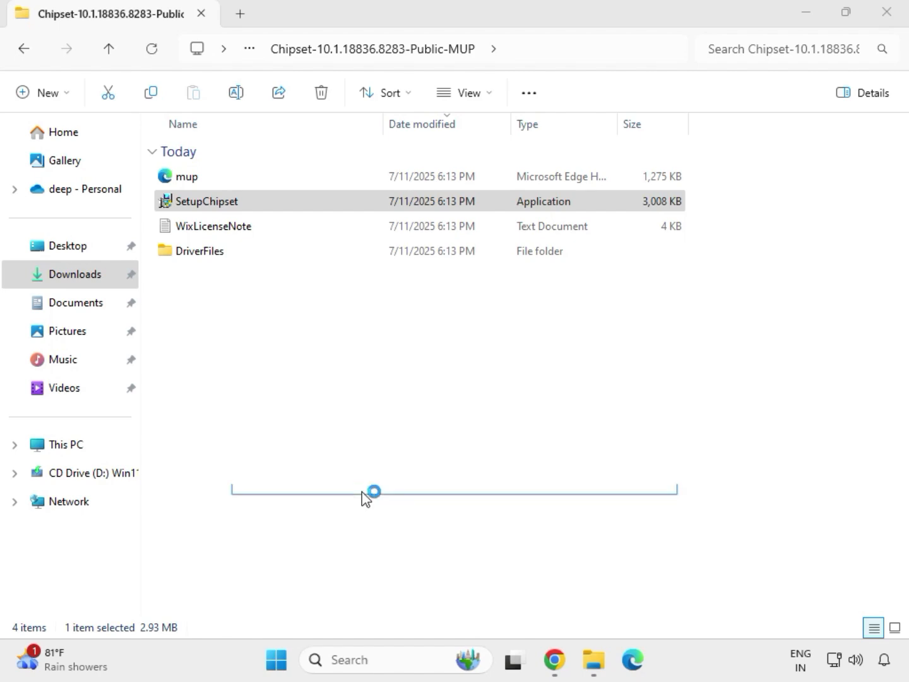
left_click(532, 470)
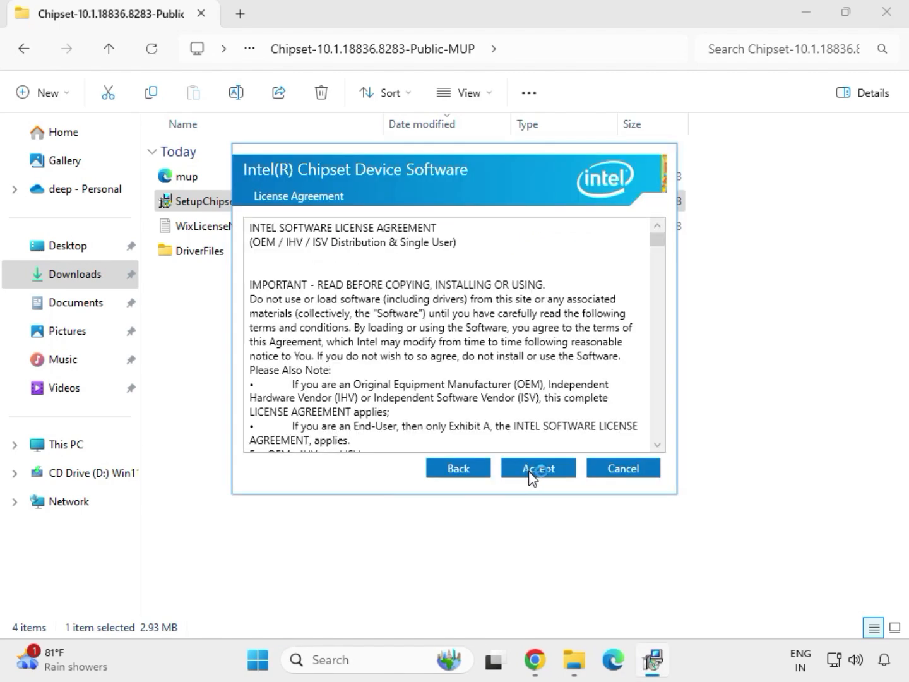
left_click(529, 471)
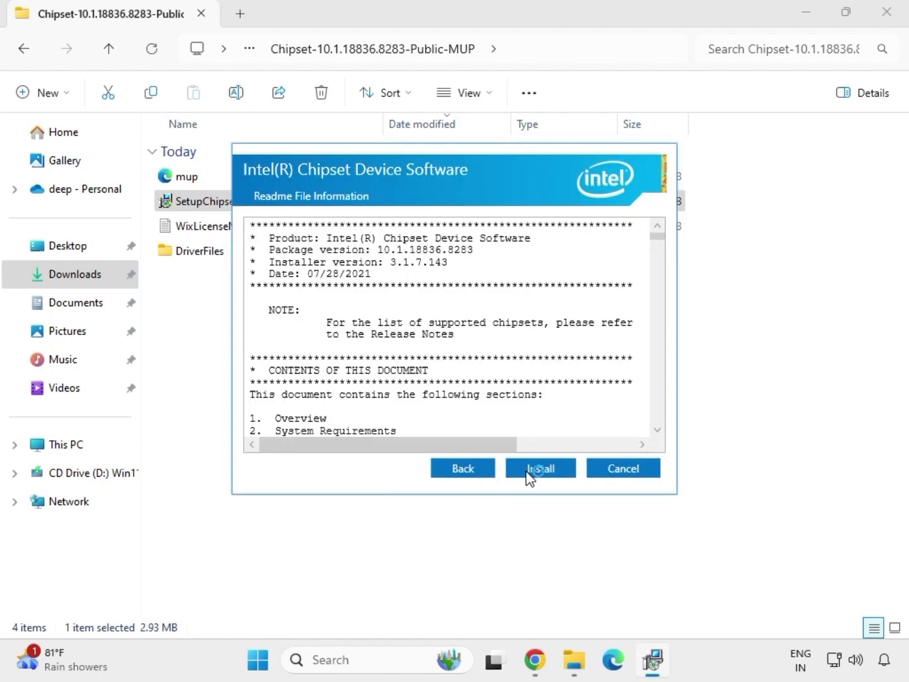
left_click(558, 473)
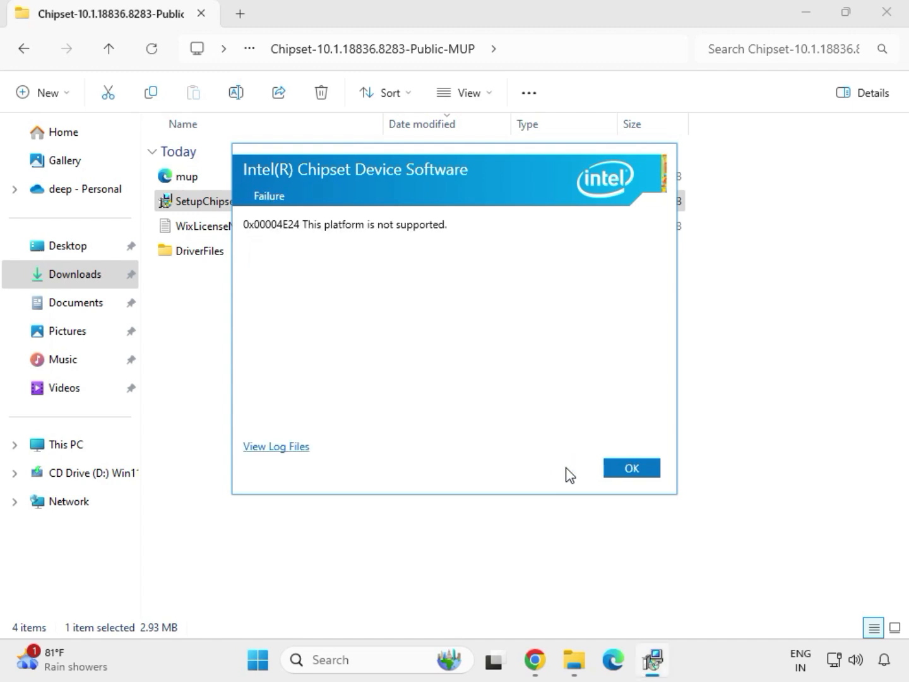
left_click(616, 475)
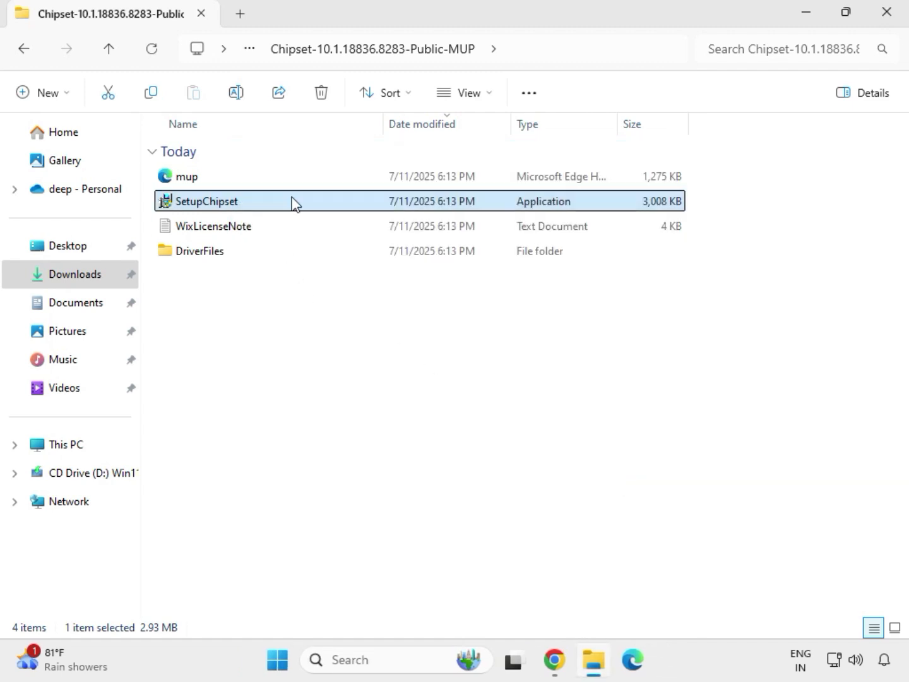
Return to Downloads and open the extracted mb_driver_611_graphicdch_30.0.101.1273 folder.
key("alt+Left")
key("alt+Left")
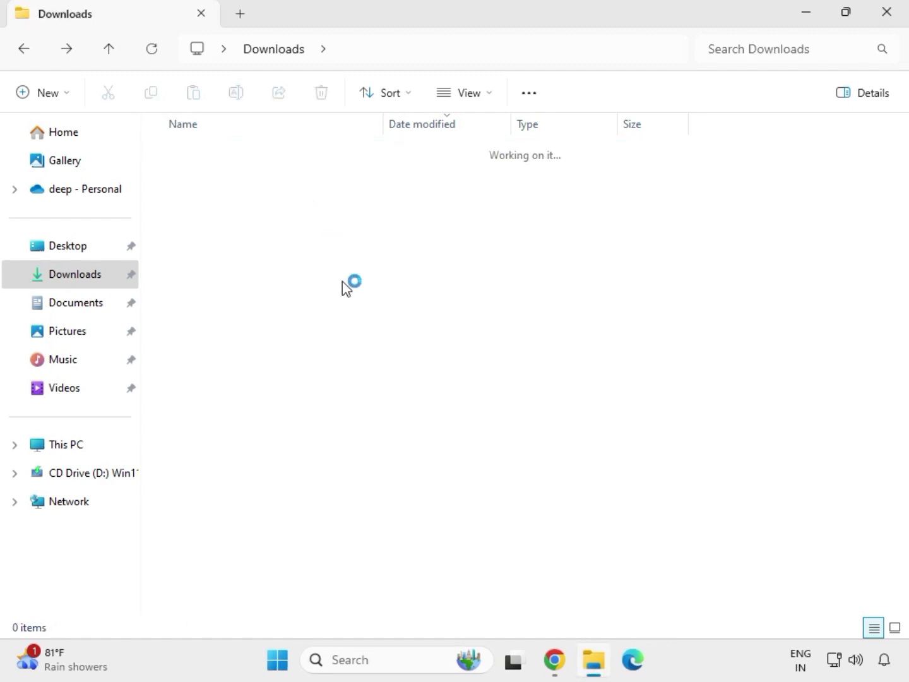
double_click(338, 307)
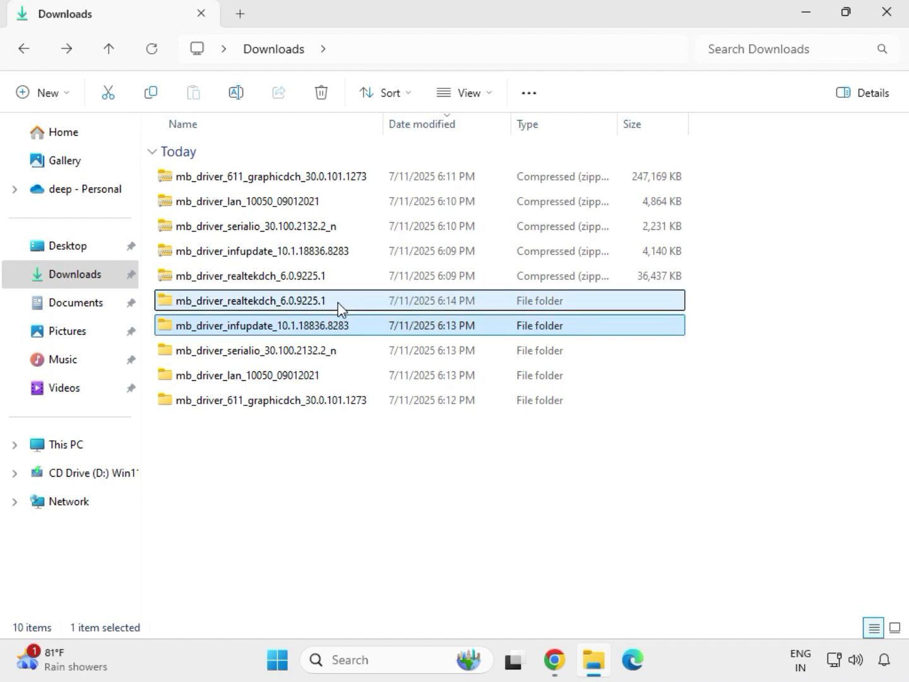
left_click(277, 51)
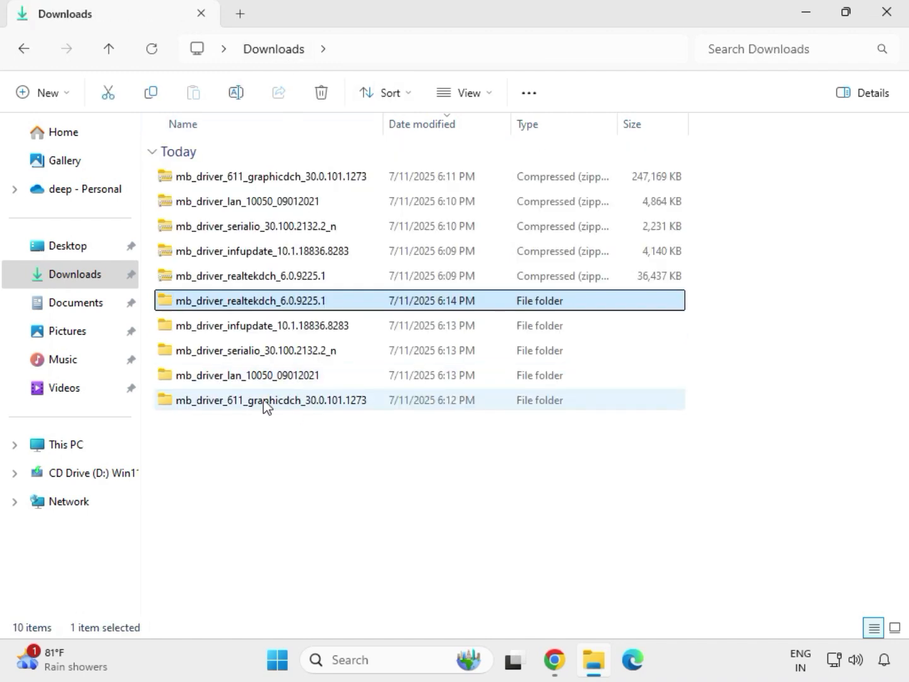
left_click(264, 405)
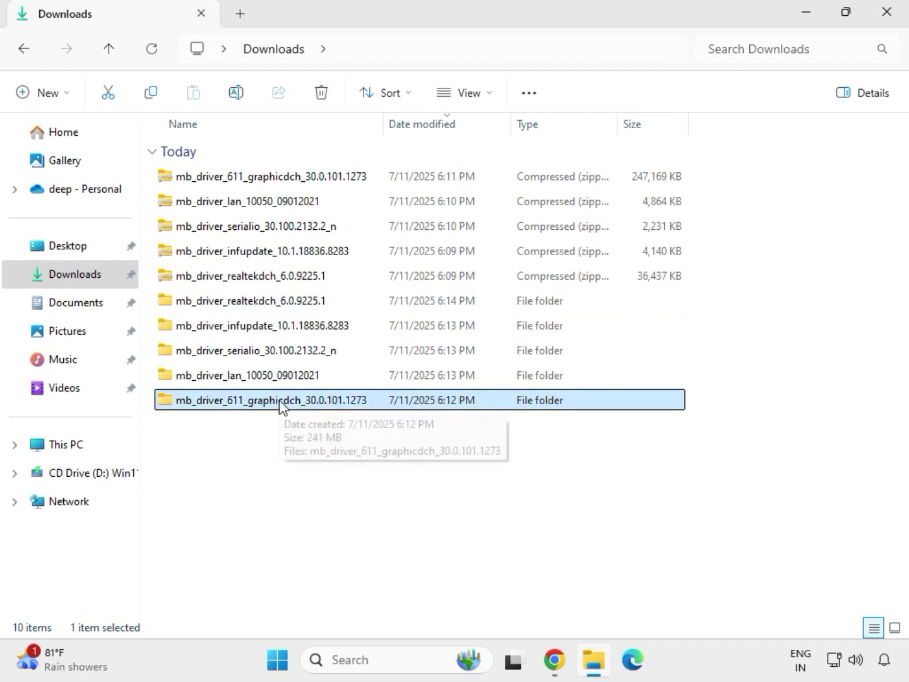
double_click(280, 403)
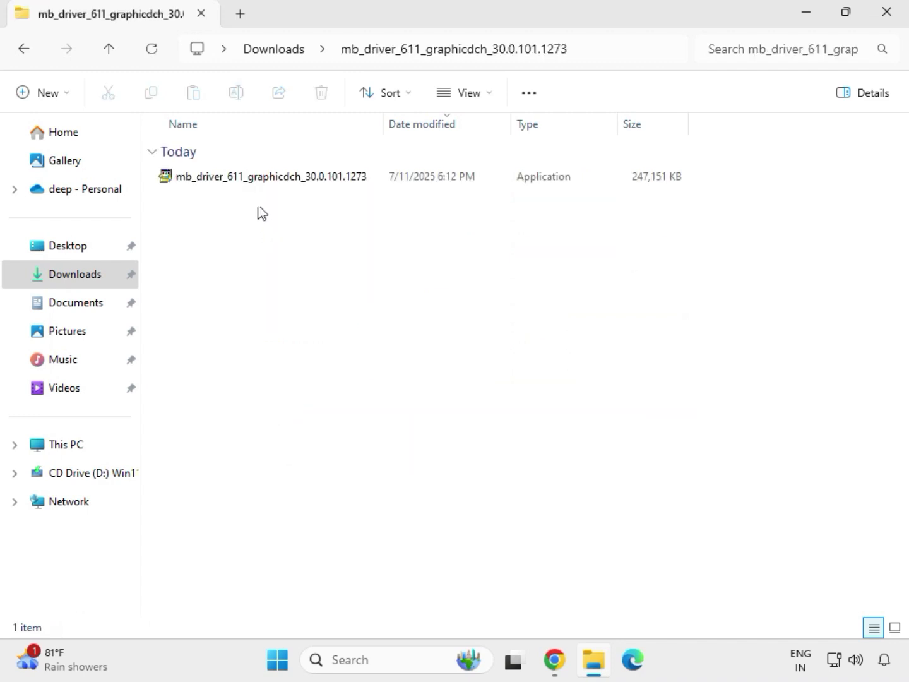
Run the mb_driver_611_graphicdch_30.0.101.1273 installer as administrator and allow it to make changes to the device.
left_click(252, 181)
key("shift+F10")
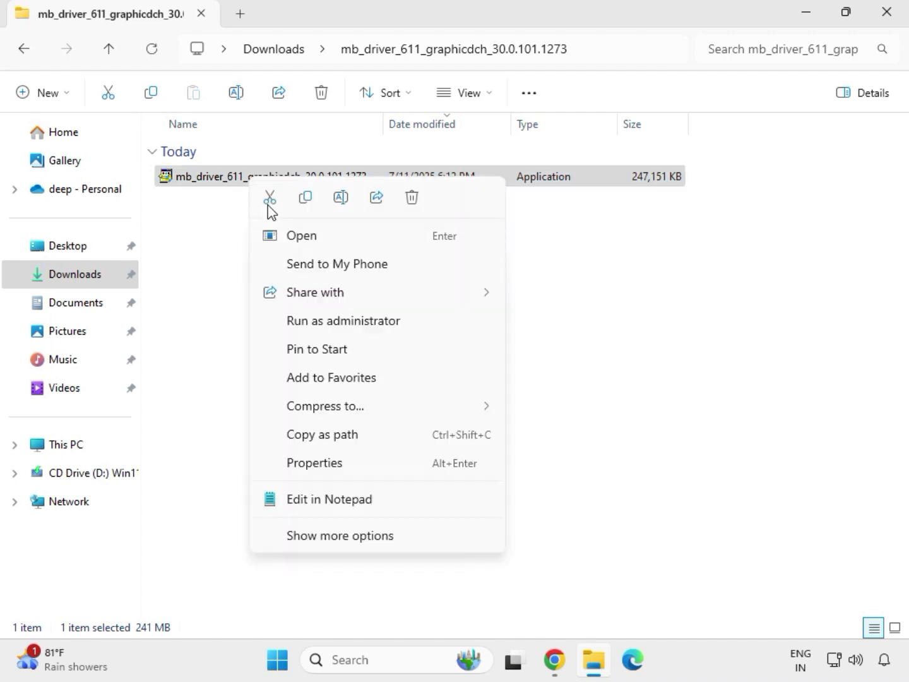
left_click(348, 321)
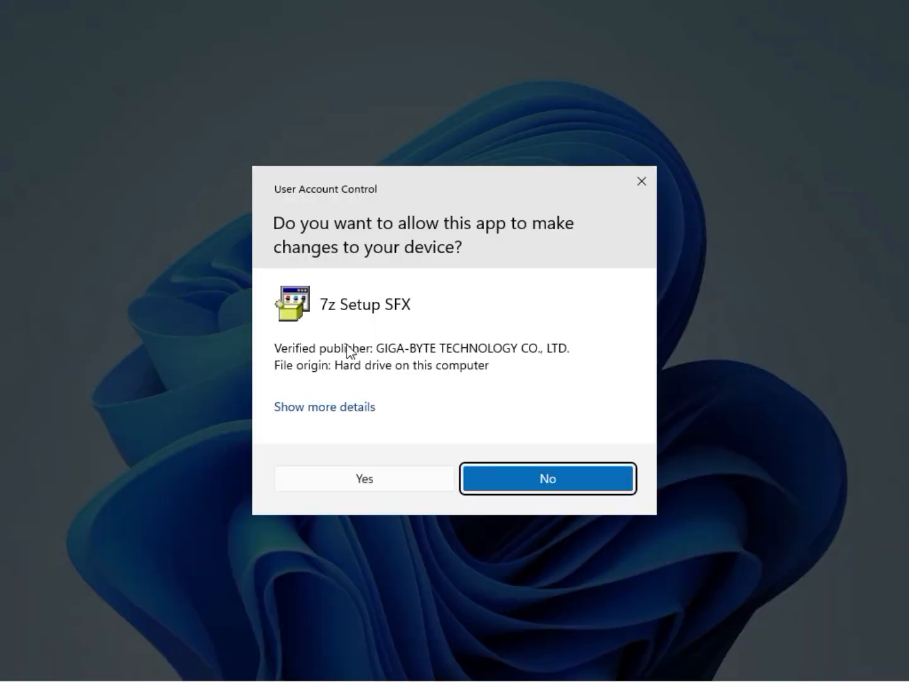
left_click(352, 481)
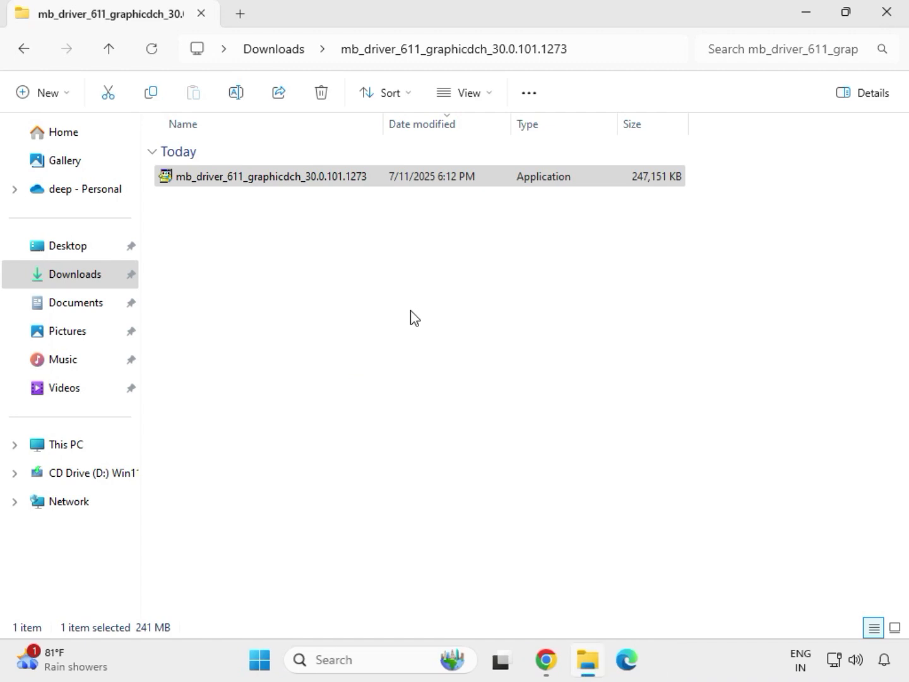
Run the Setup application as administrator from the 9225.1_UAD_Win10_Win11_2021_0824_123850_WHQL_1458 folder inside the extracted mb_driver_realtekdch_6.0.9225.1 folder, allowing it to make changes.
left_click(284, 51)
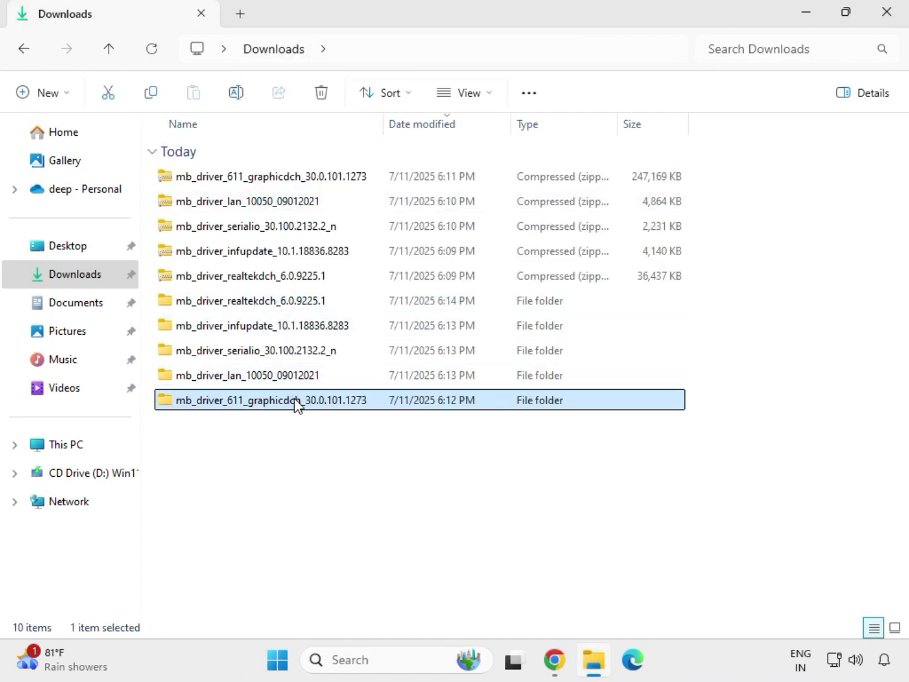
double_click(280, 302)
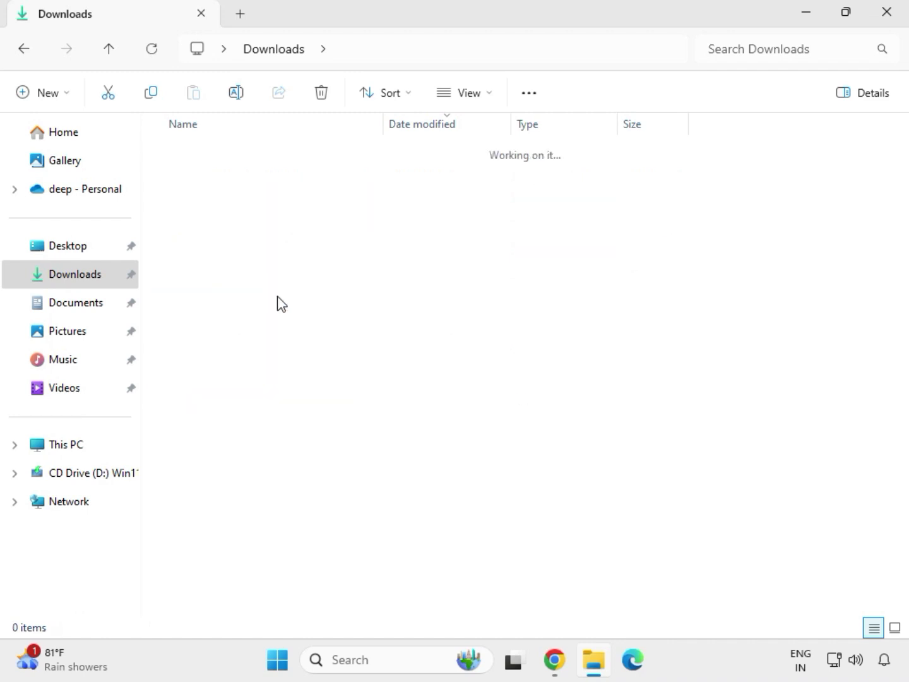
double_click(266, 175)
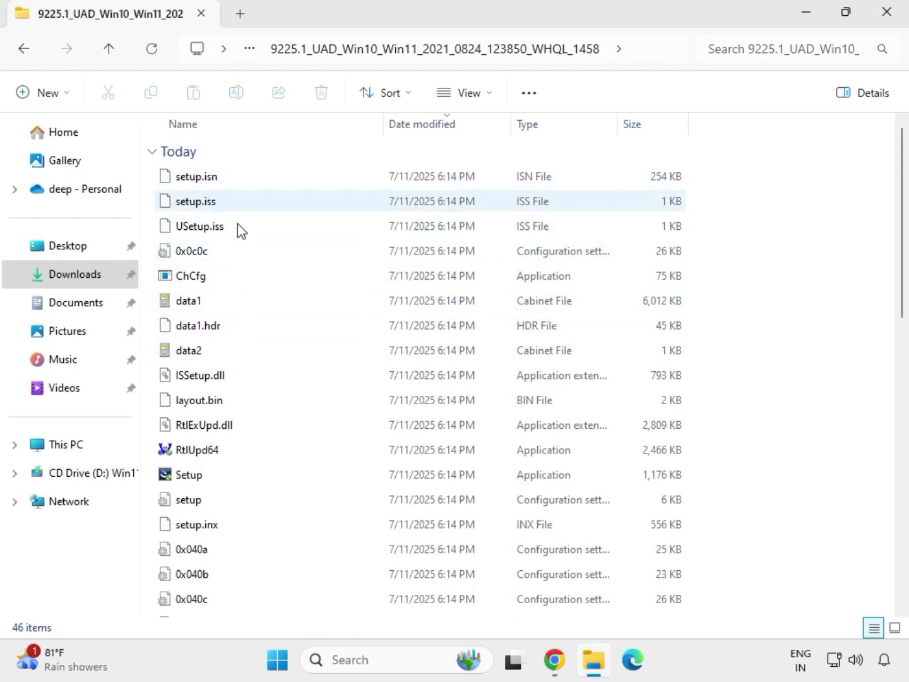
left_click(245, 477)
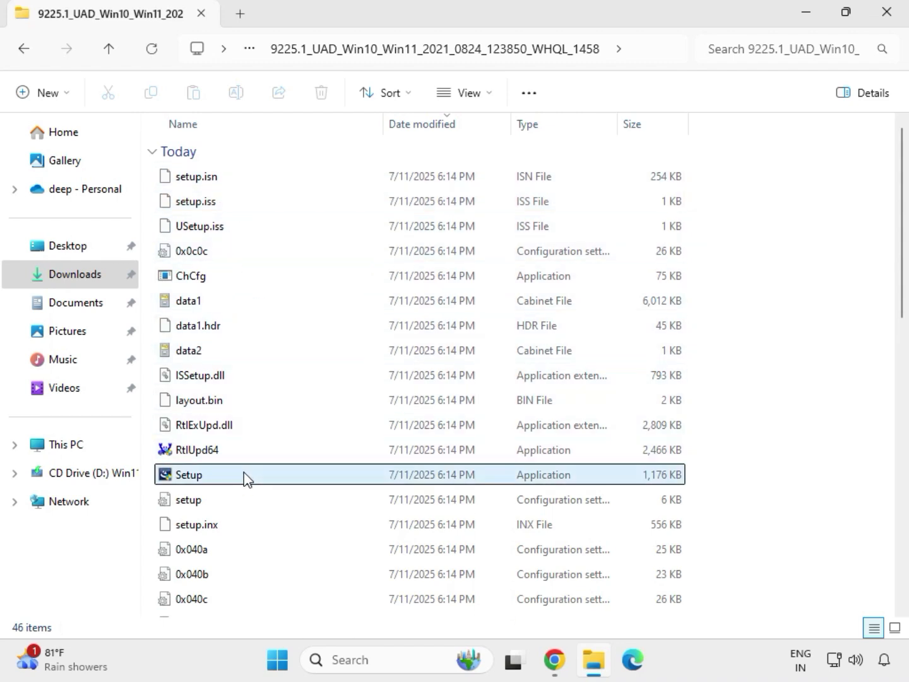
right_click(209, 483)
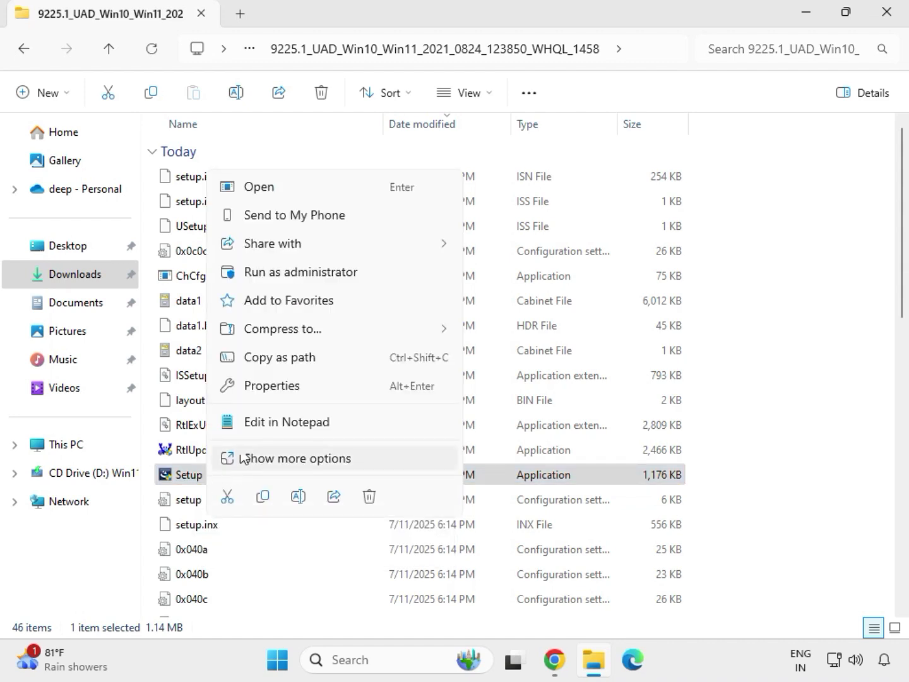
left_click(278, 274)
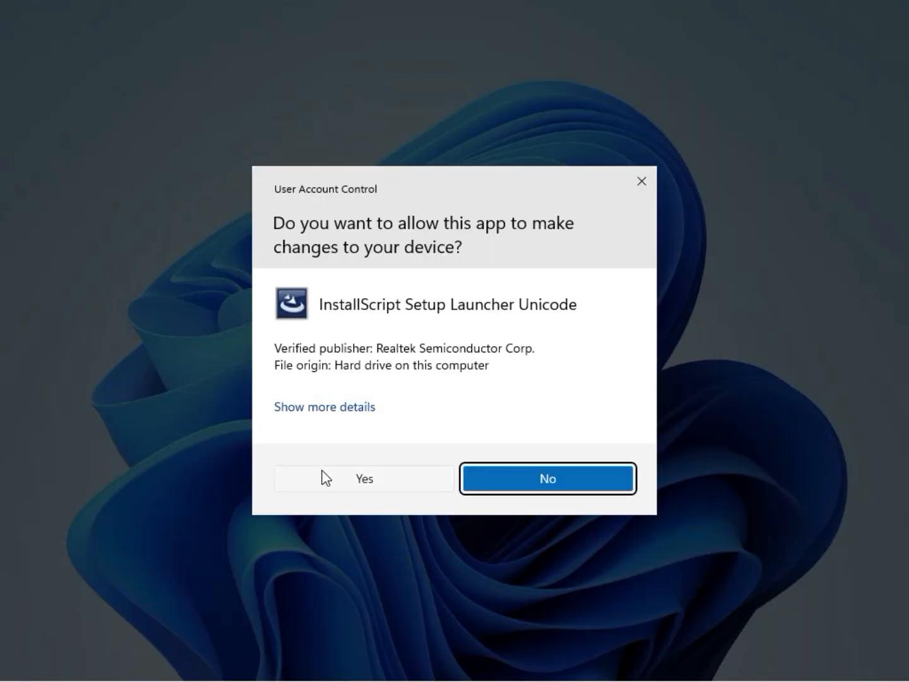
left_click(324, 478)
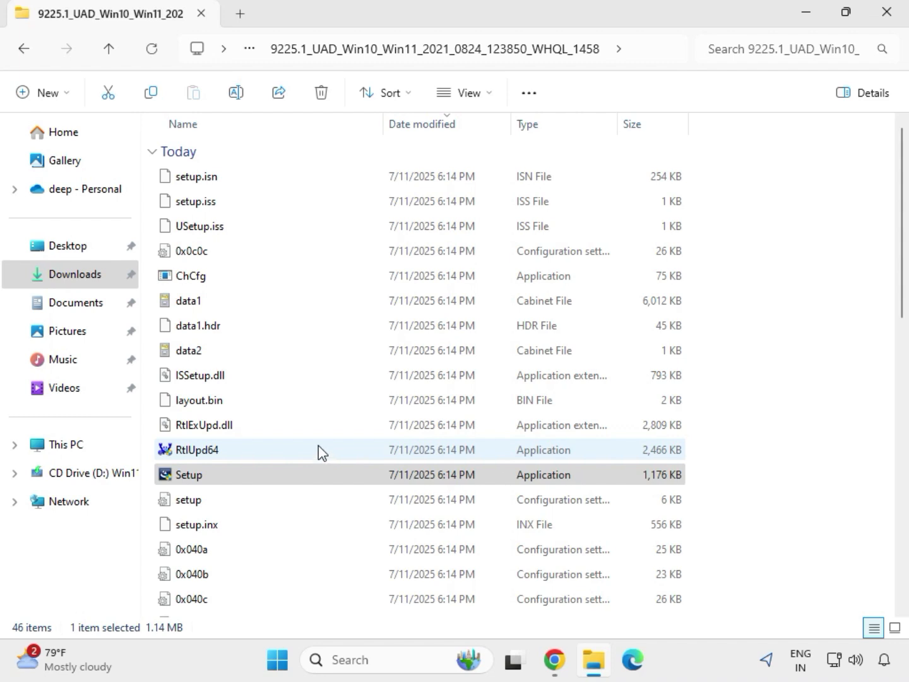
Complete the Realtek Audio Driver 6.0.9225.1 setup, choosing to restart the computer later.
mouse_move(318, 446)
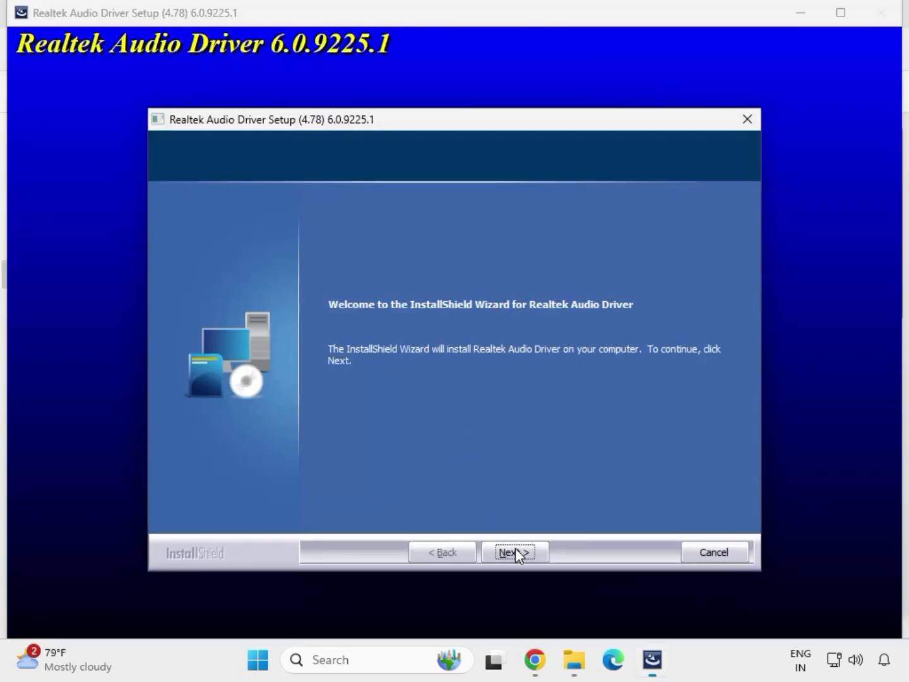
left_click(515, 549)
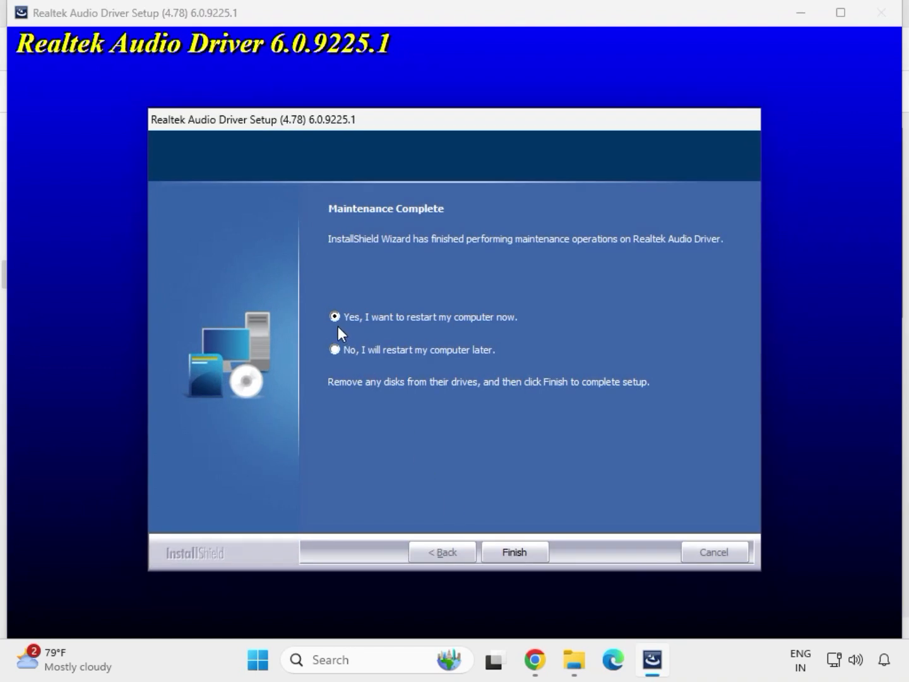
left_click(511, 550)
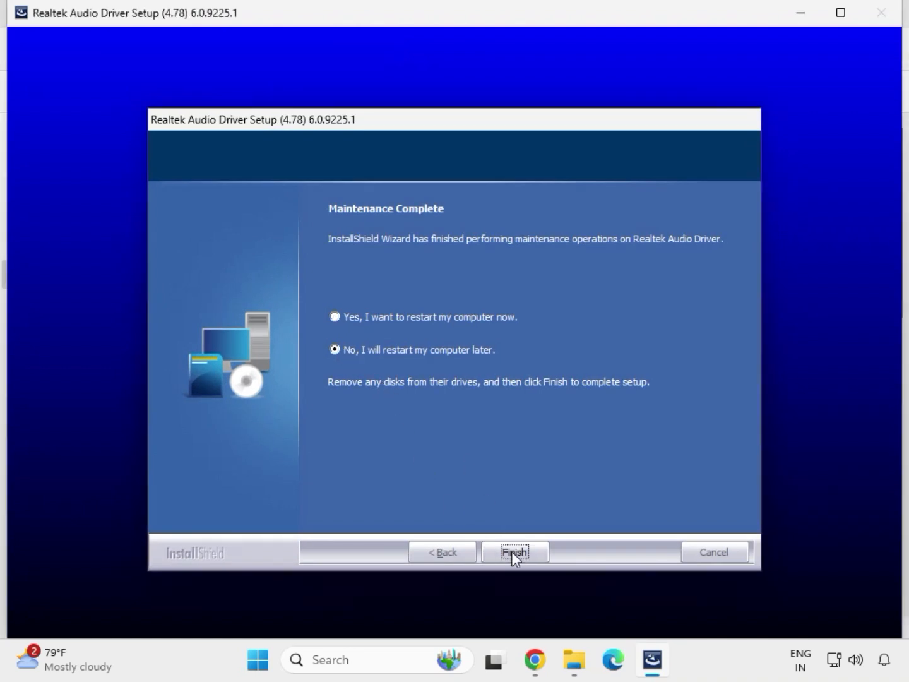